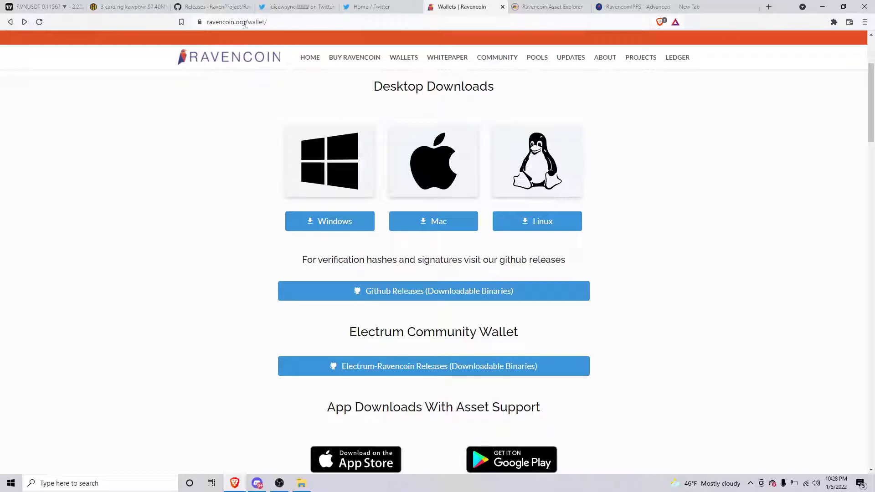
- From ravencoin.org's Wallets page, go to the RavenProject/Ravencoin GitHub releases listing version 4.3.2.1
left_click(400, 295)
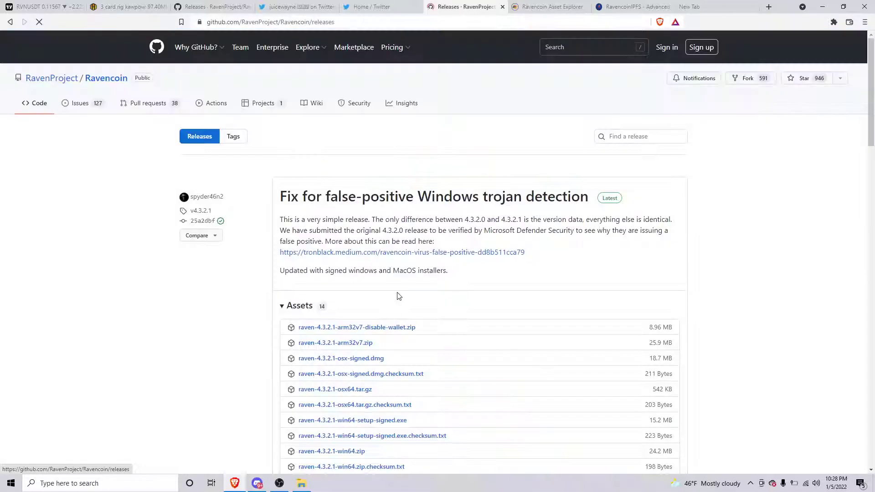
- Scroll to the 4.3.2.1 release's Assets list and restore the browser to a smaller window
scroll(277, 211, "down", 2)
scroll(277, 212, "down", 3)
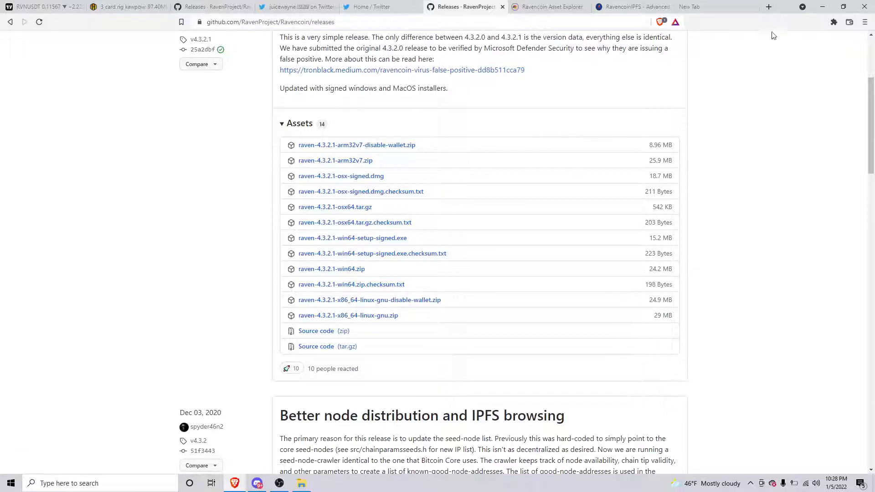
double_click(784, 8)
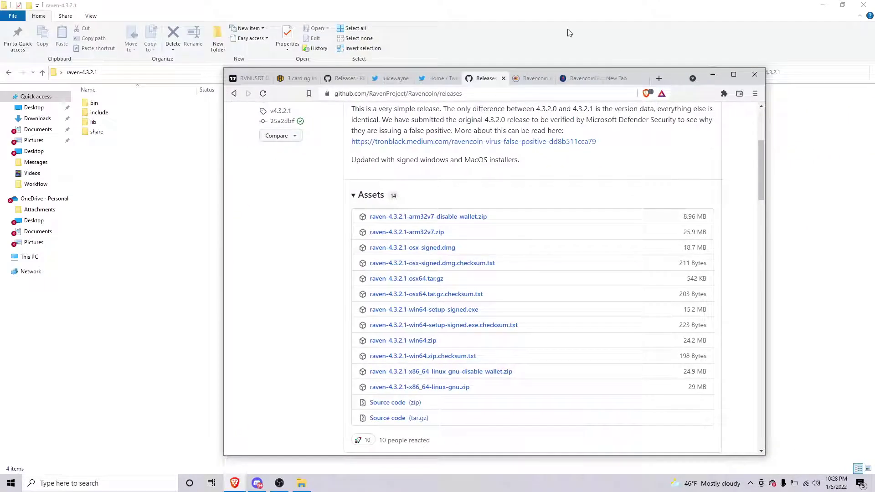
- Open the bin folder of the extracted raven-4.3.2.1 folder in File Explorer
left_click(566, 31)
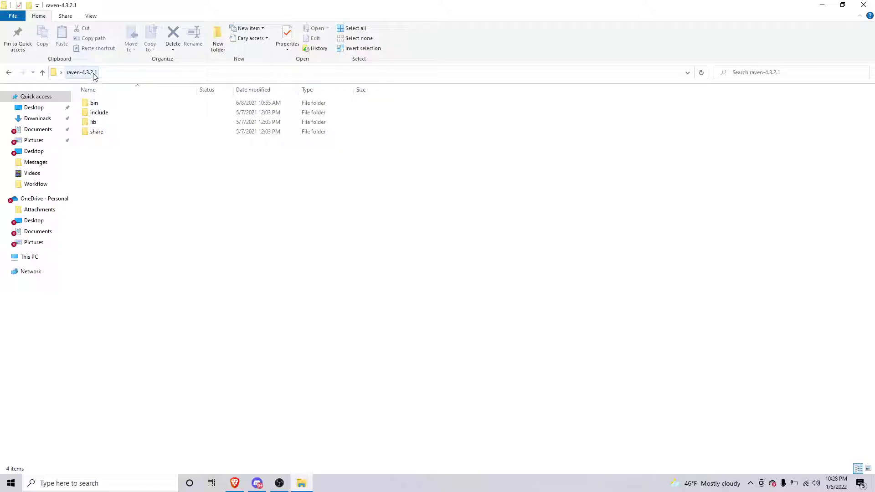
double_click(94, 106)
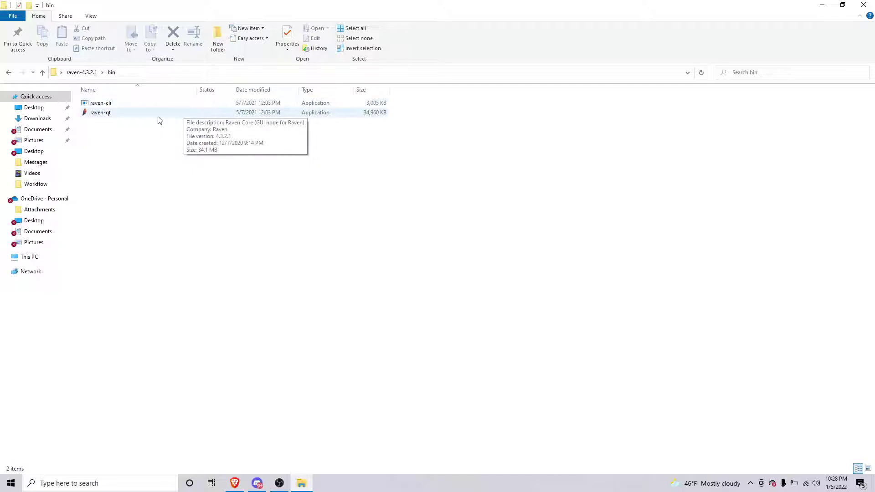
- Launch raven-qt and let the wallet load its Overview with 22.63122309 RVN available
double_click(126, 115)
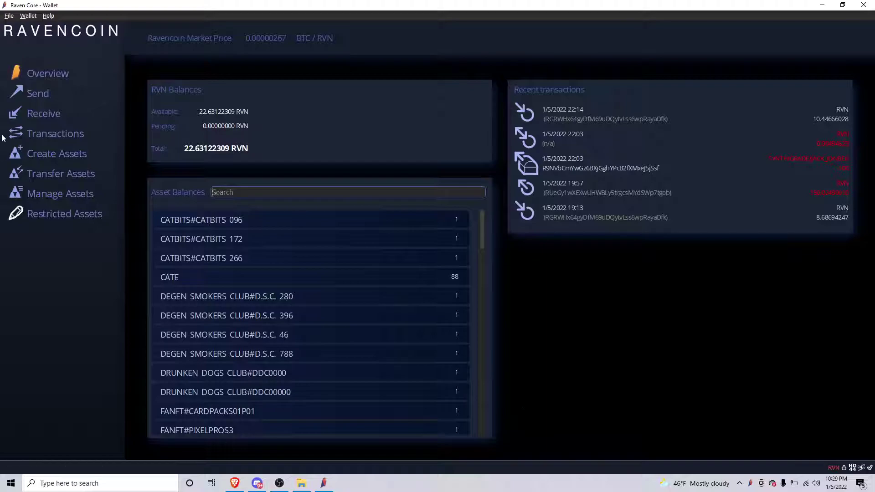
- Generate an unlabelled payment request on the Receive page, dismiss its QR code, and return to Overview
left_click(53, 113)
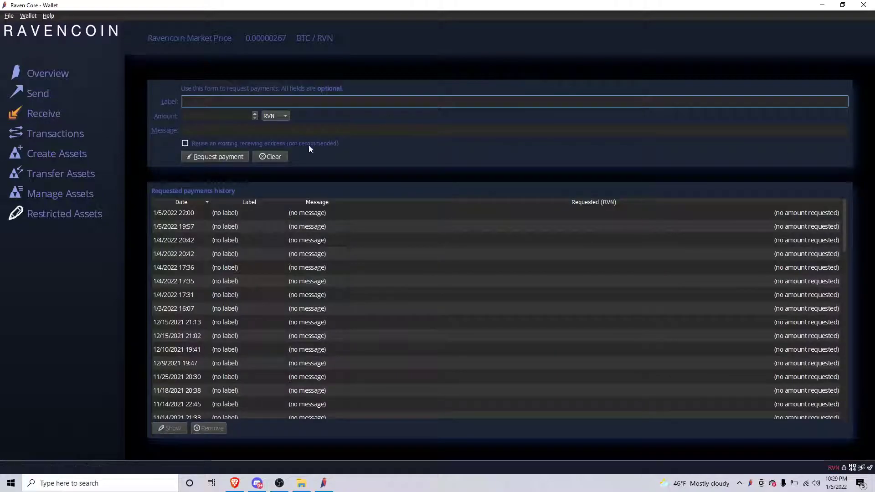
left_click(221, 156)
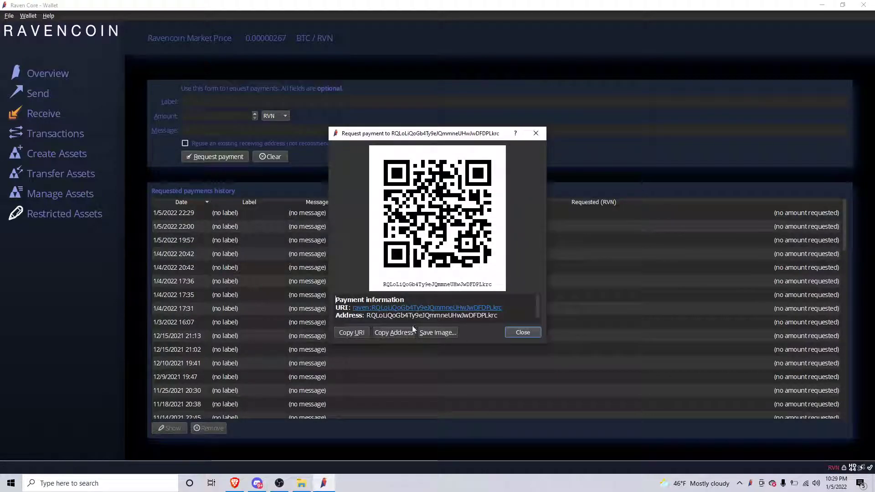
left_click(536, 134)
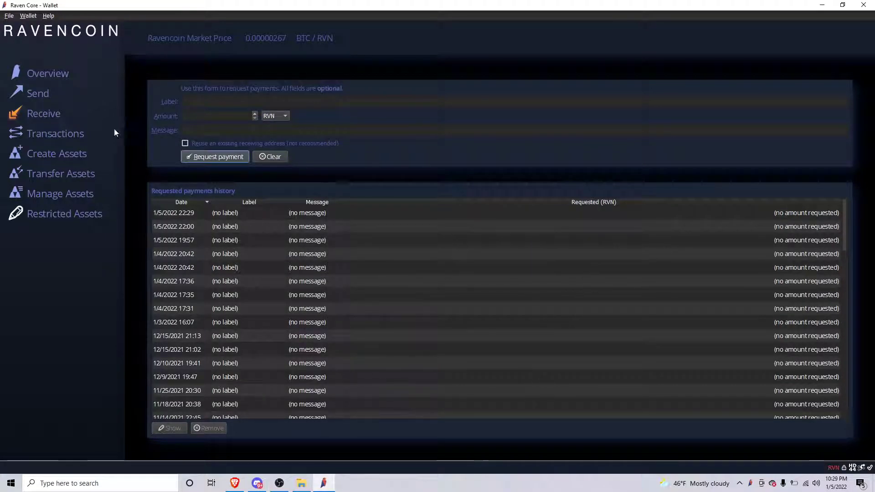
left_click(54, 74)
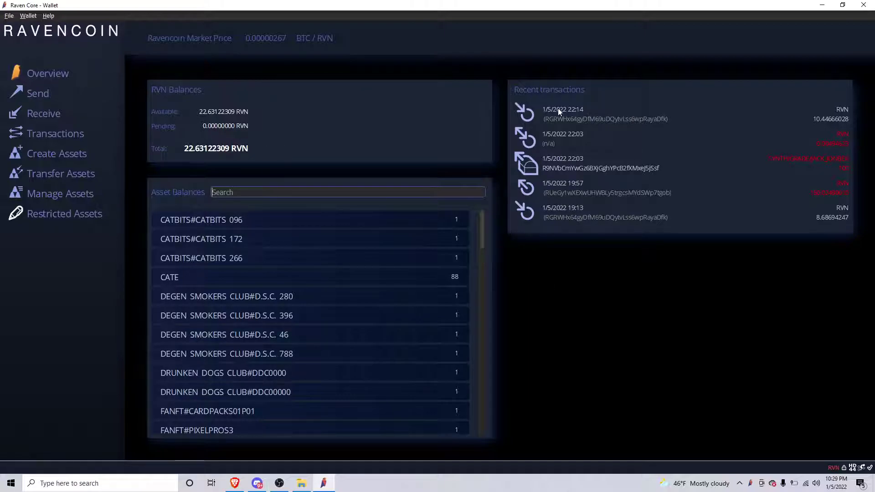
left_click(820, 188)
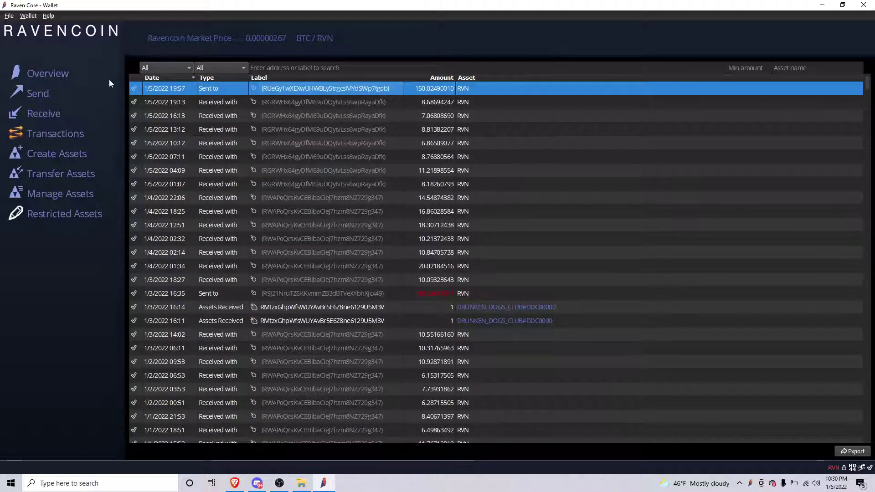
left_click(66, 74)
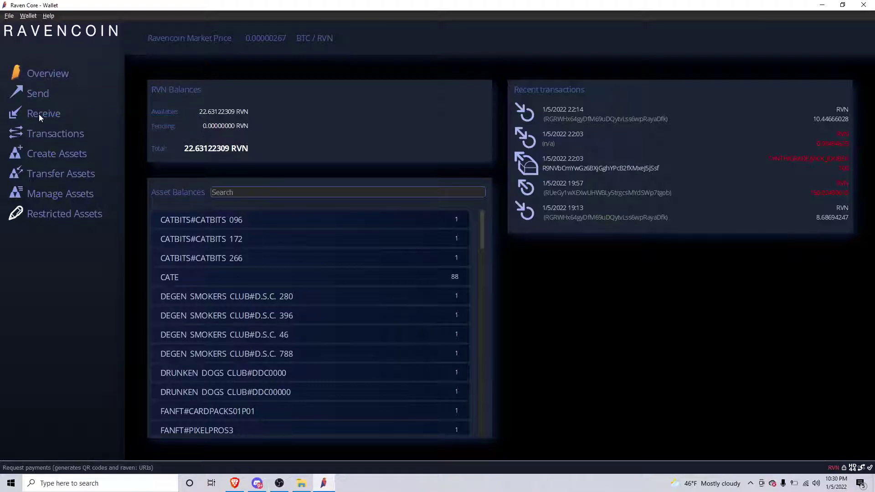
left_click(39, 114)
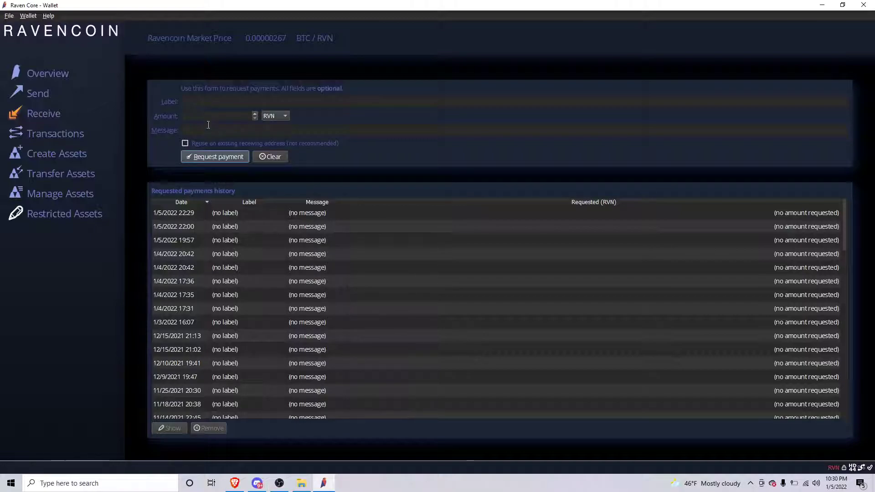
- Create a payment request labelled 'For youtube purposes' and close its QR code
left_click(208, 102)
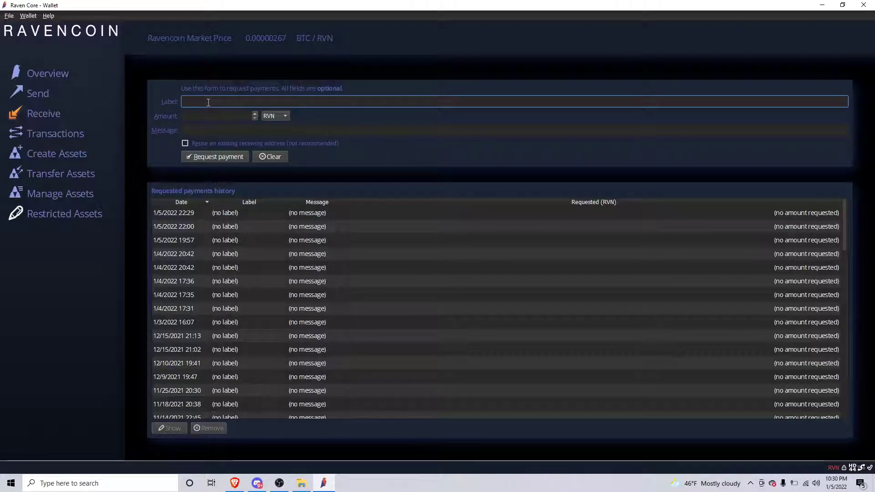
type("F")
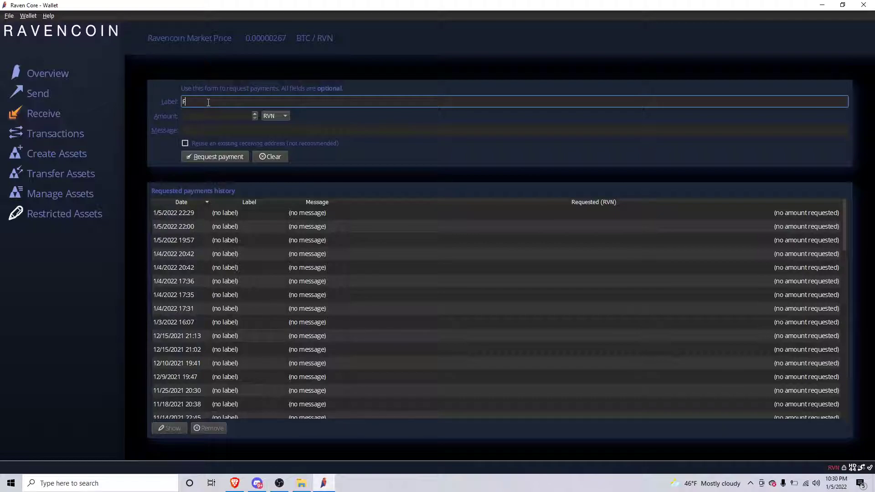
type("or youtube purposes")
left_click(218, 156)
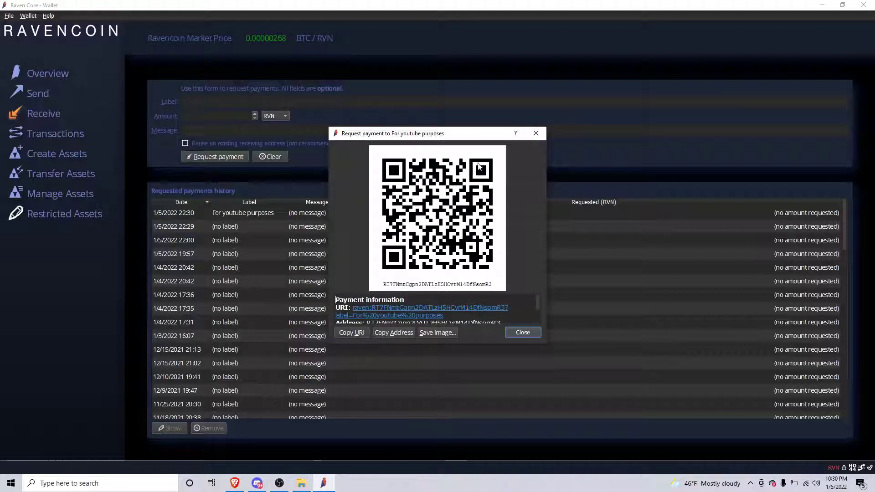
left_click(536, 133)
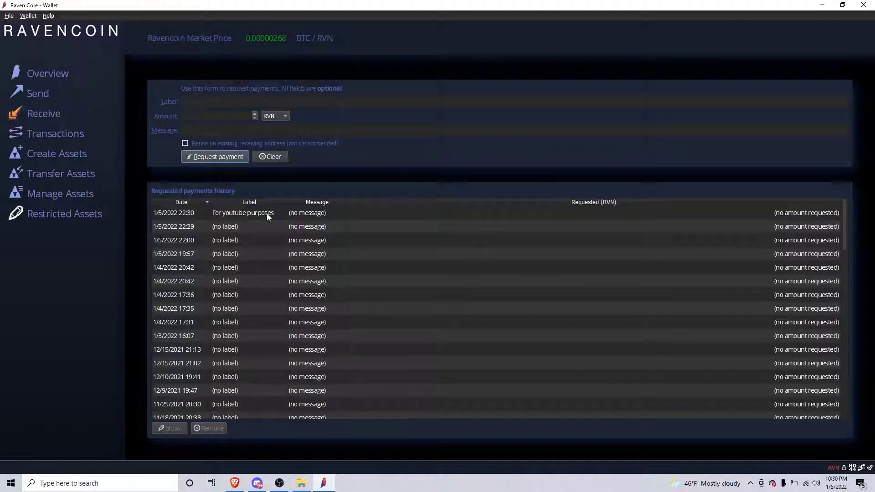
- Review the 'For youtube purposes' request's details from the history, then go to the Send page
left_click(267, 213)
right_click(332, 214)
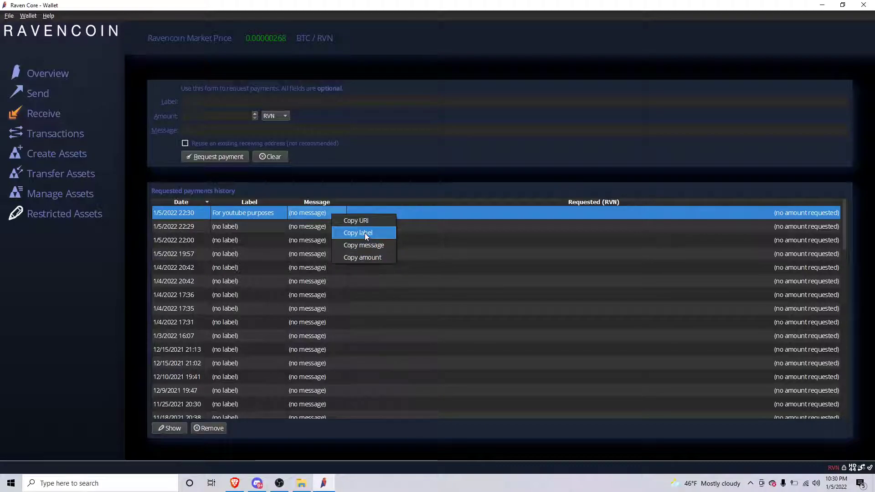
double_click(417, 216)
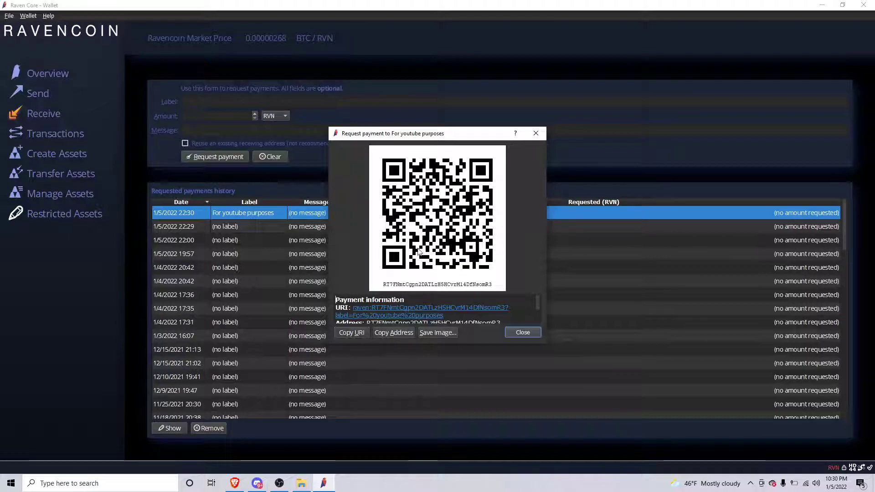
scroll(429, 310, "down", 2)
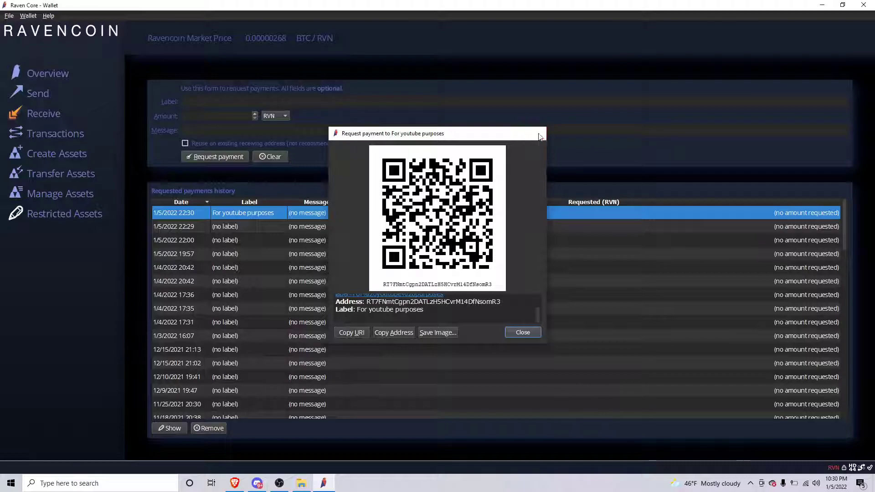
left_click(535, 133)
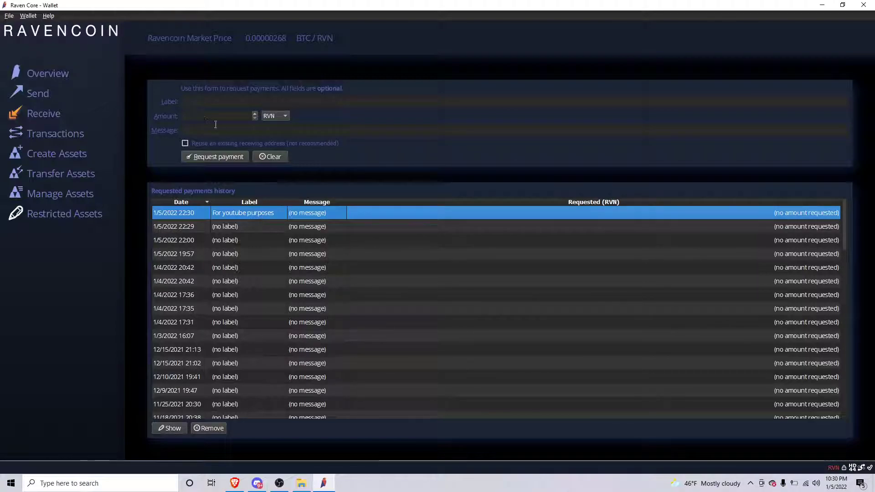
left_click(38, 95)
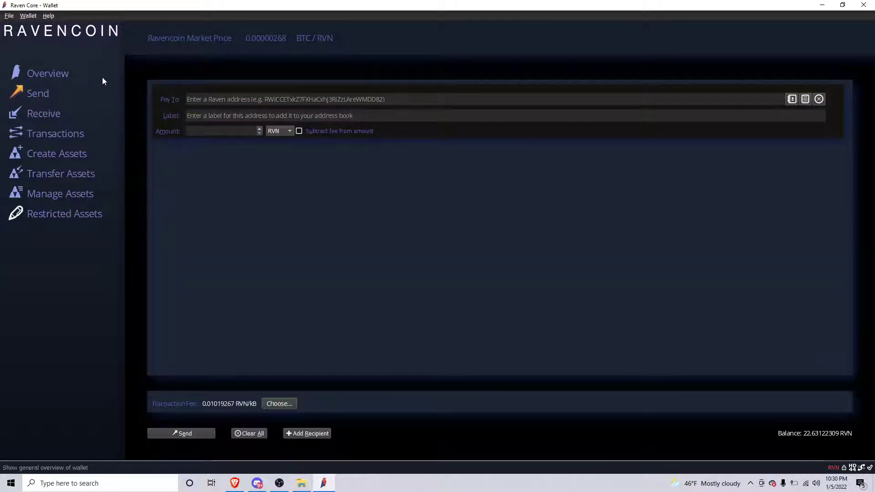
- Fill the send form with your own address as recipient and an amount of 10 RVN
left_click(50, 74)
left_click(40, 94)
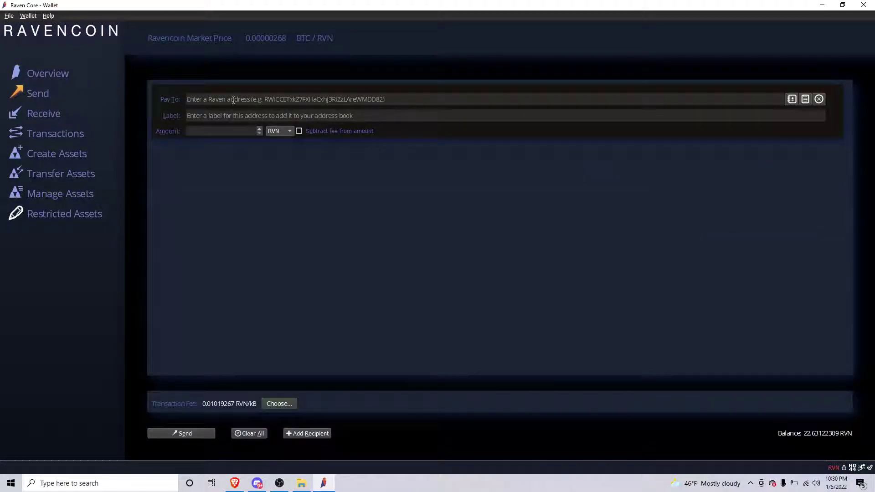
left_click(256, 97)
left_click(313, 97)
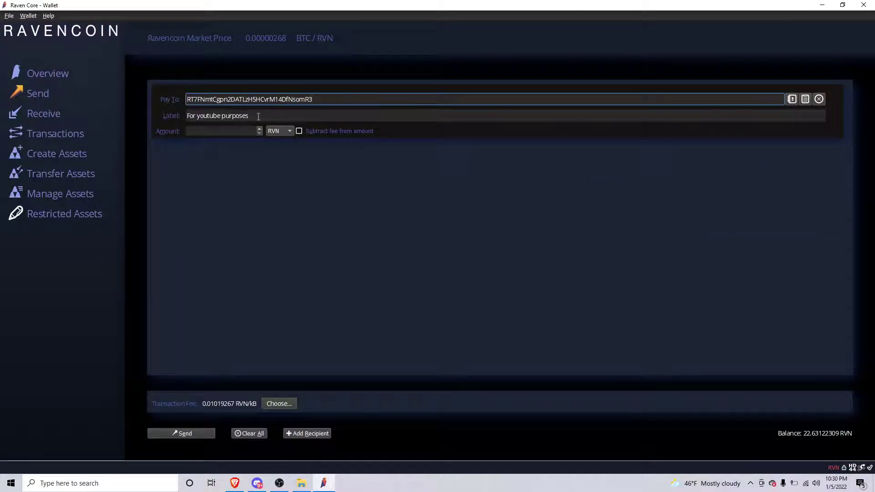
left_click(199, 130)
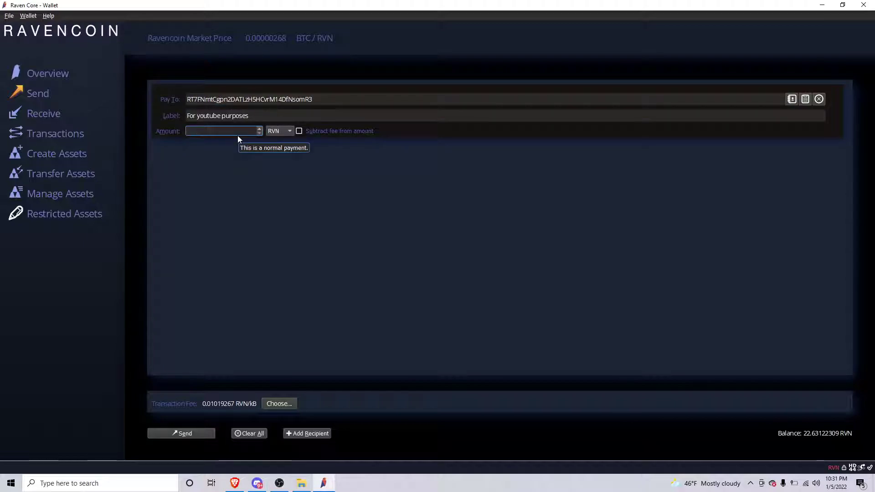
type("10")
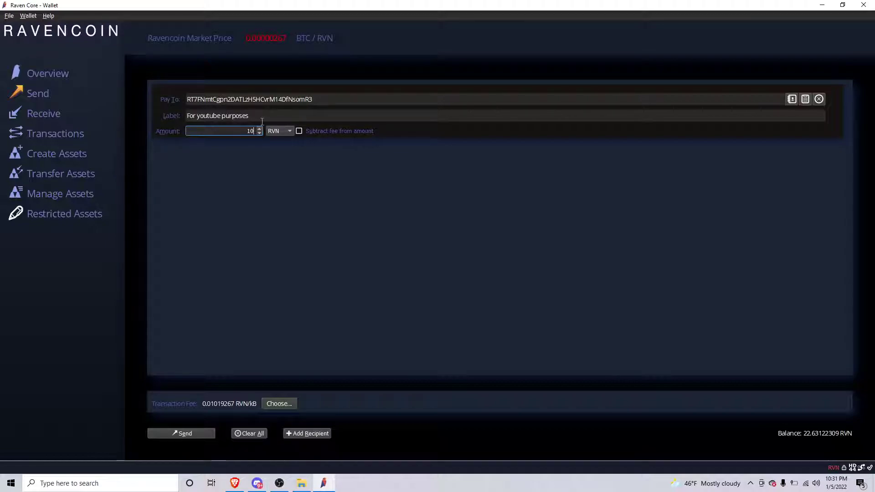
- Send the 10 RVN after unlocking the wallet passphrase, then view Overview showing 22.62891958 RVN
left_click(199, 434)
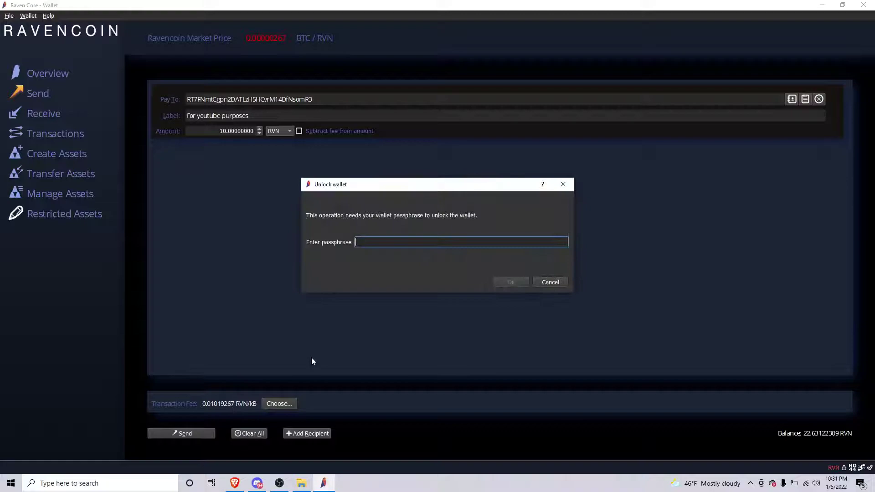
type("•••••")
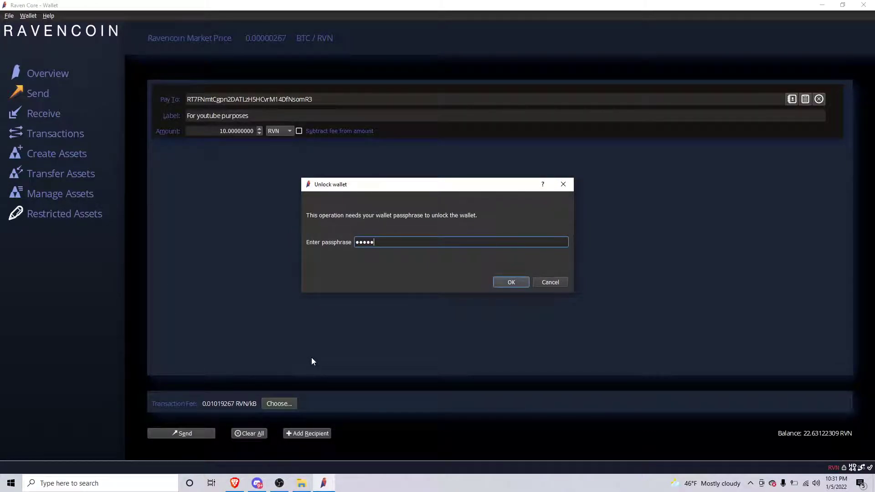
type("••••")
type("•••")
key("Return")
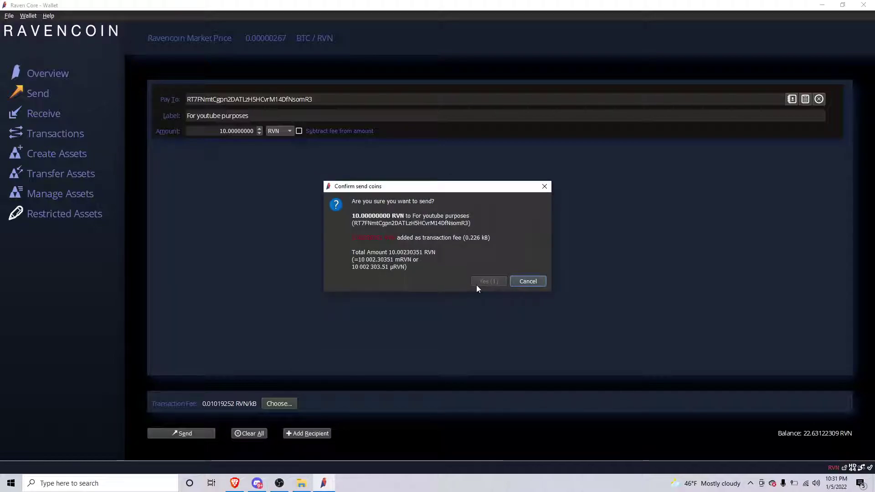
left_click(485, 281)
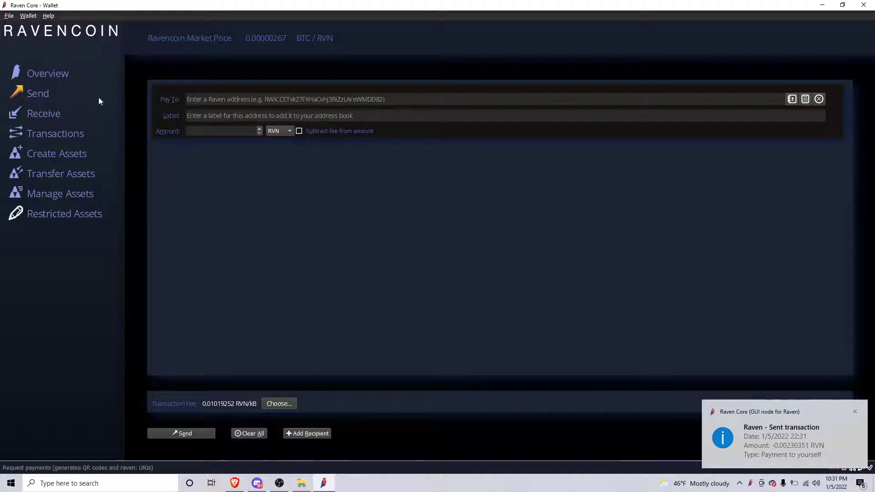
left_click(856, 412)
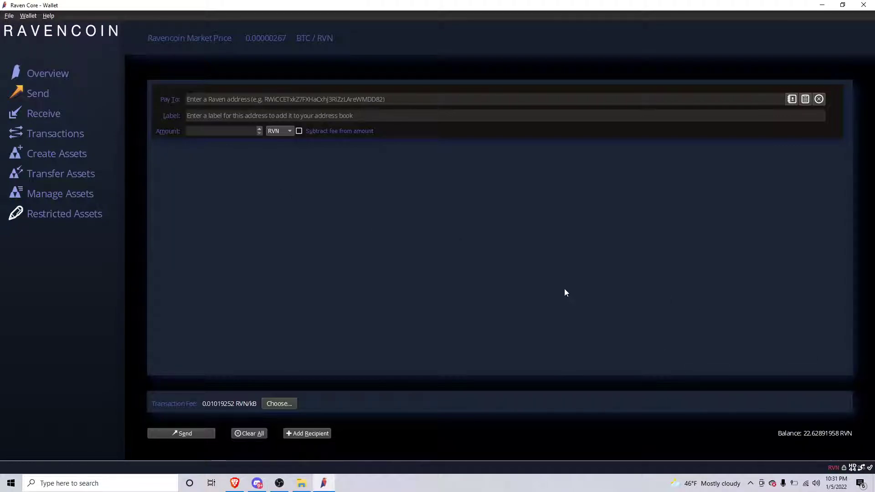
left_click_drag(816, 438, 771, 433)
left_click(45, 79)
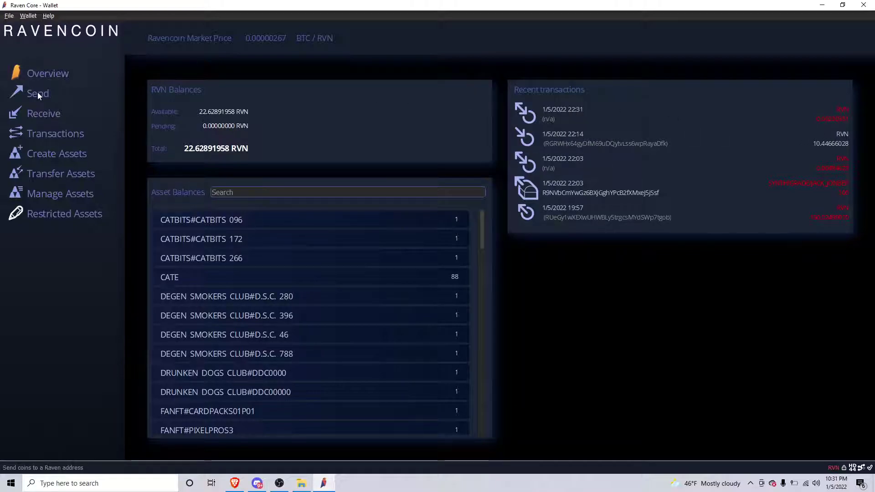
left_click(26, 16)
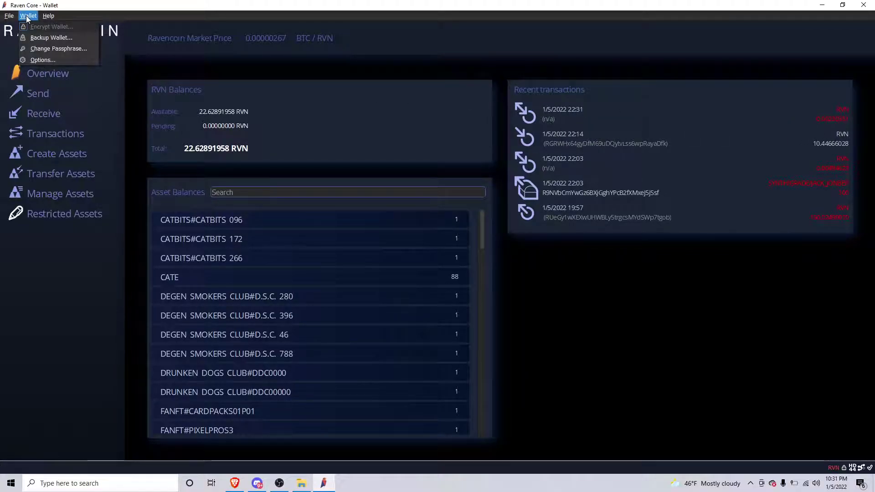
left_click(346, 155)
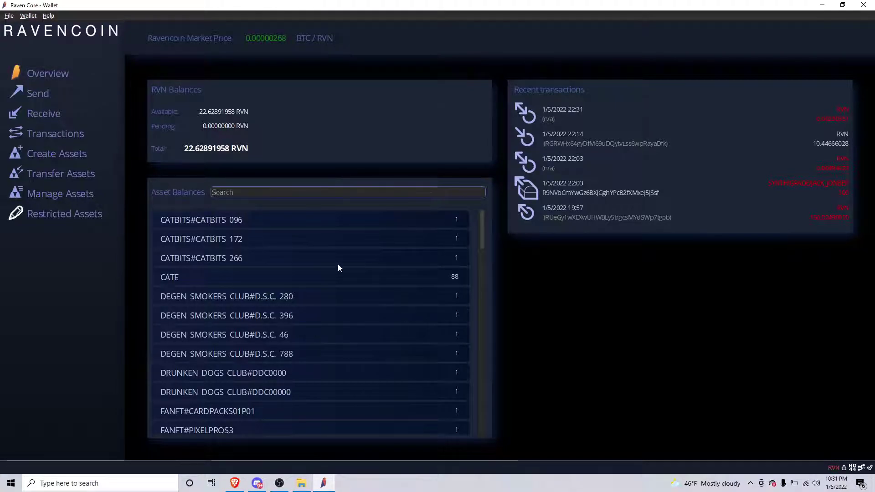
mouse_move(370, 258)
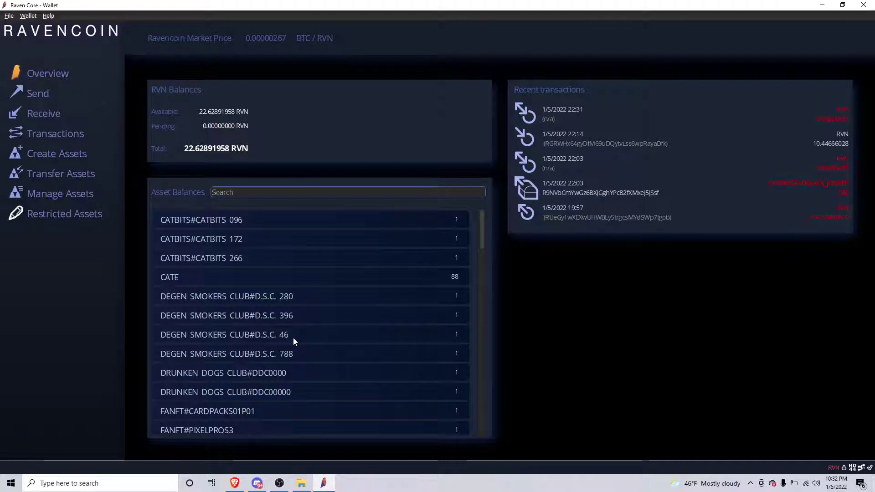
- Browse the Asset Balances' IPFS hashes and open a Degen Smokers Club asset's blue-cap pixel-art image
mouse_move(291, 338)
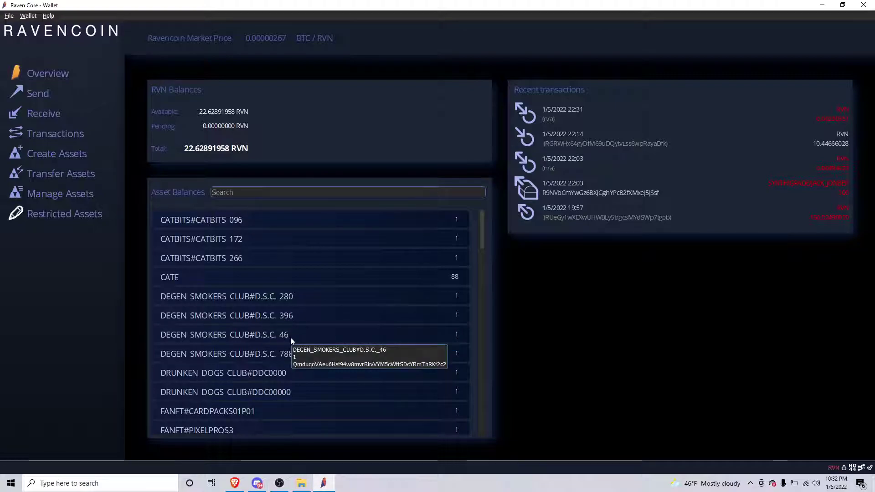
mouse_move(331, 274)
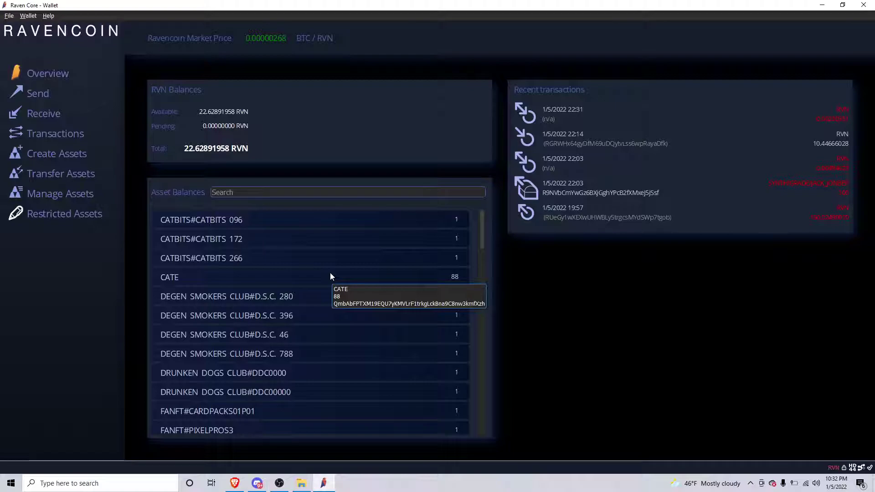
scroll(325, 279, "down", 2)
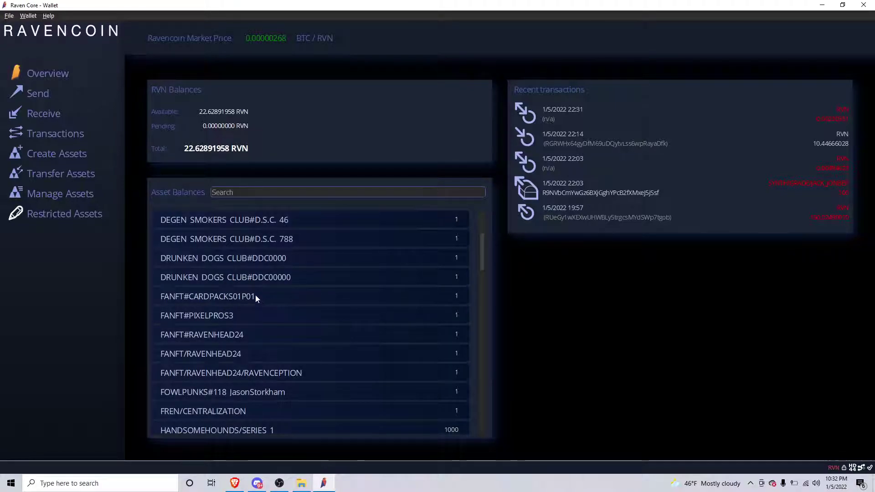
scroll(328, 242, "up", 1)
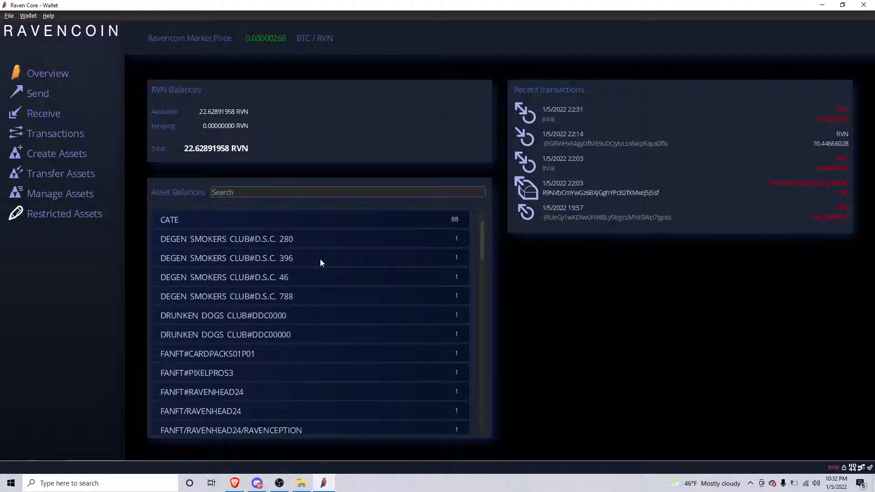
scroll(283, 288, "up", 1)
scroll(283, 285, "down", 2)
scroll(283, 284, "down", 3)
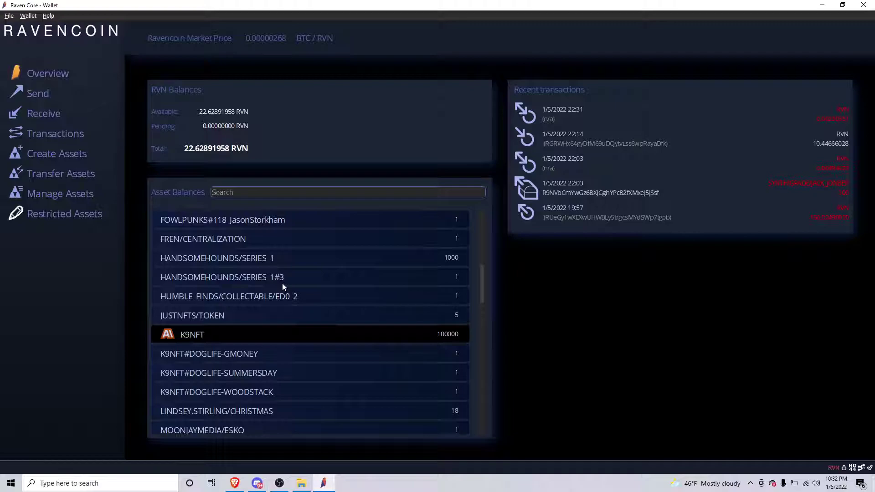
scroll(283, 283, "up", 4)
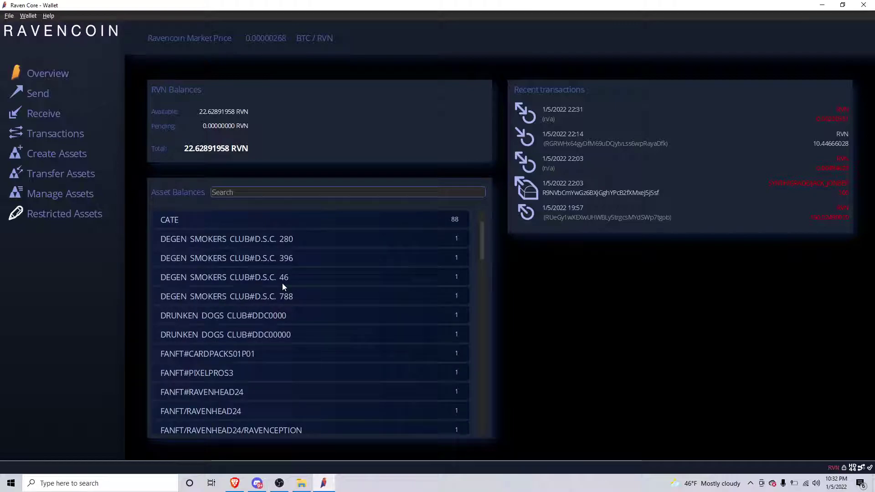
left_click(243, 296)
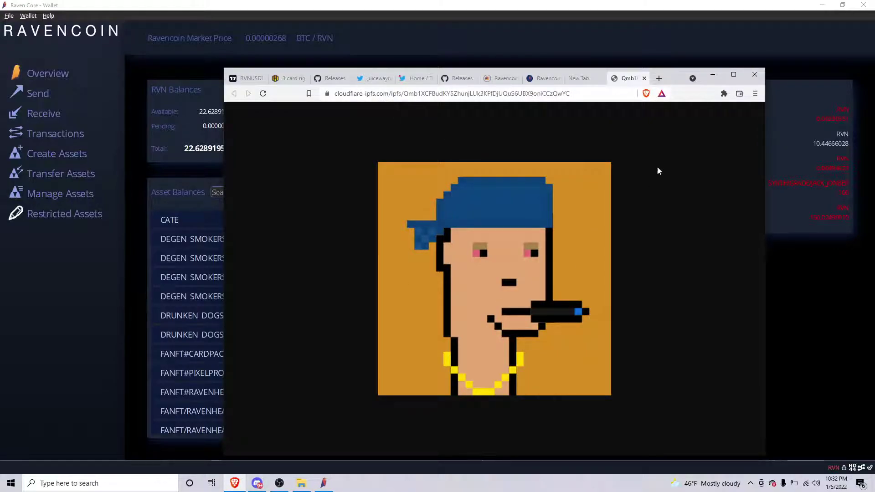
- Close the blue-cap image tab and open the CATE token's gold-bar IPFS image
left_click(645, 79)
left_click(80, 288)
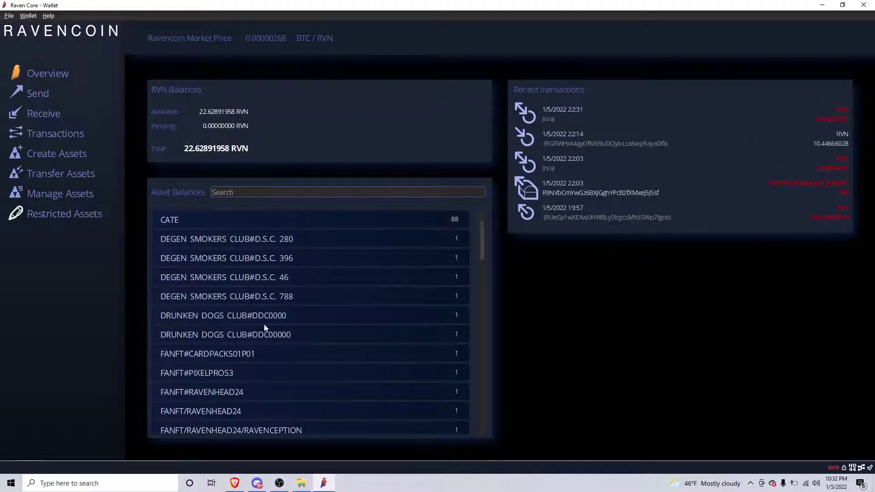
scroll(273, 280, "up", 1)
left_click(174, 278)
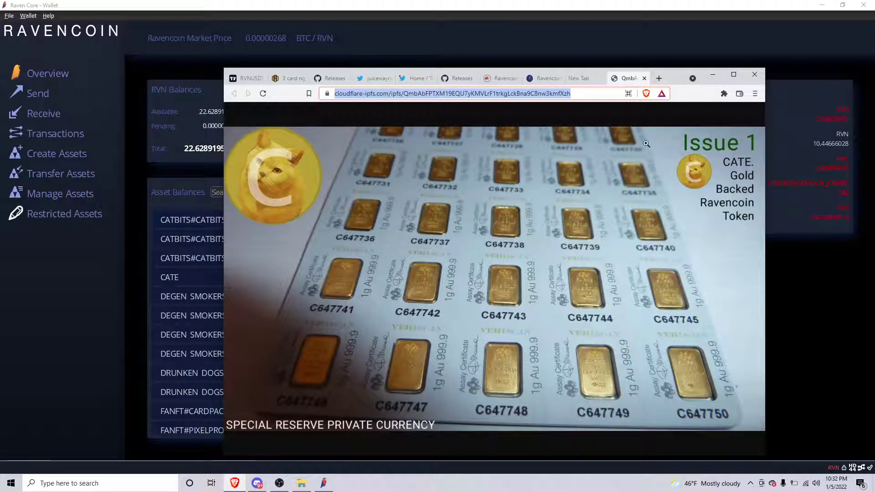
- Open the RAVEN NEWS/0 EDITION newsletter PDF from IPFS and scroll through it
left_click(644, 78)
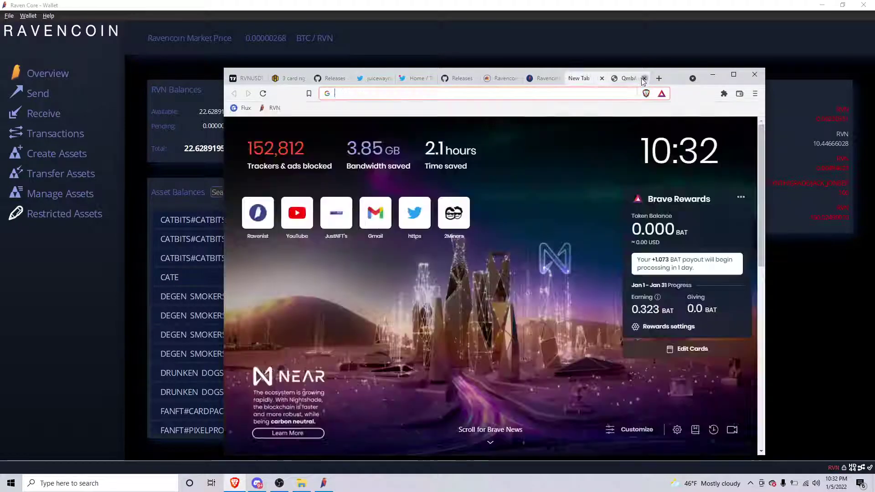
left_click(92, 295)
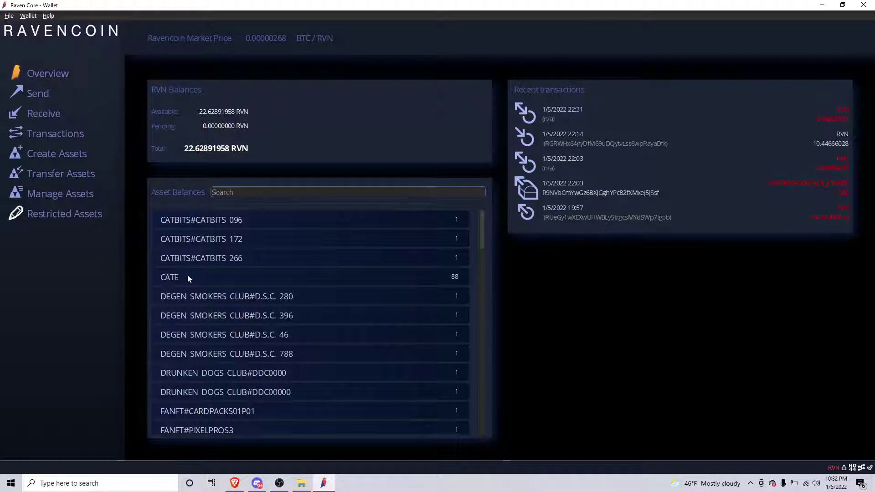
scroll(246, 251, "down", 3)
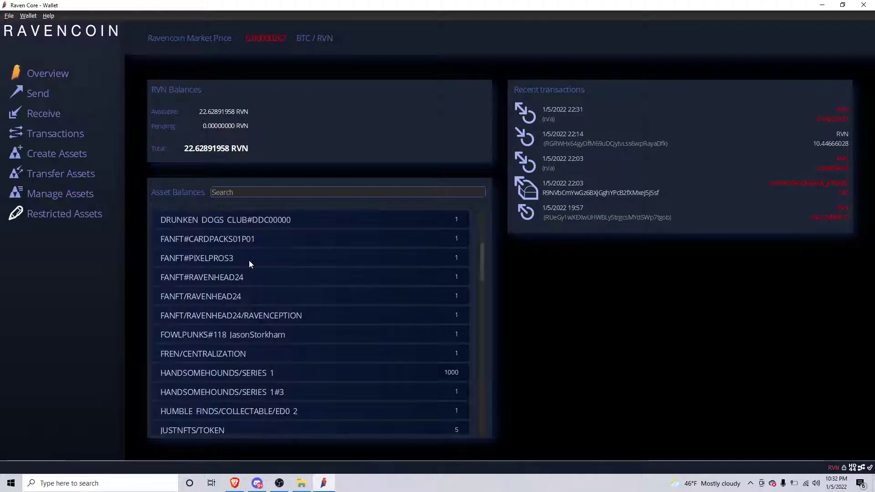
scroll(249, 265, "down", 5)
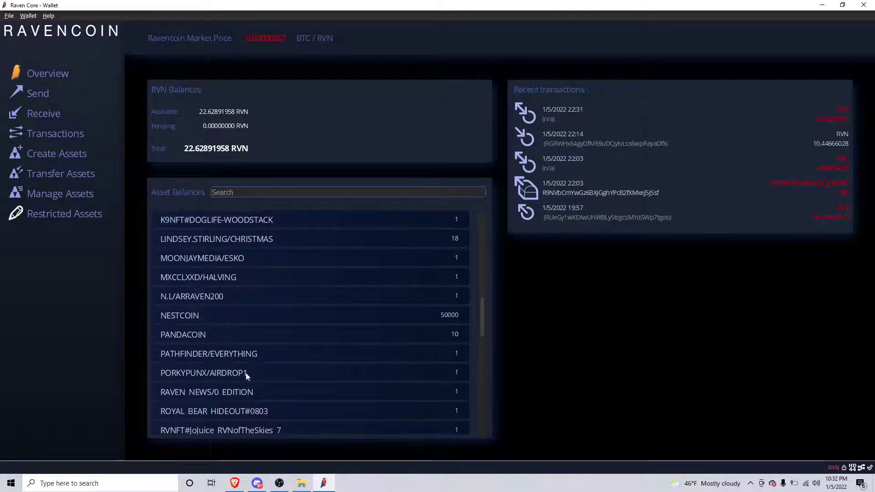
scroll(272, 351, "down", 1)
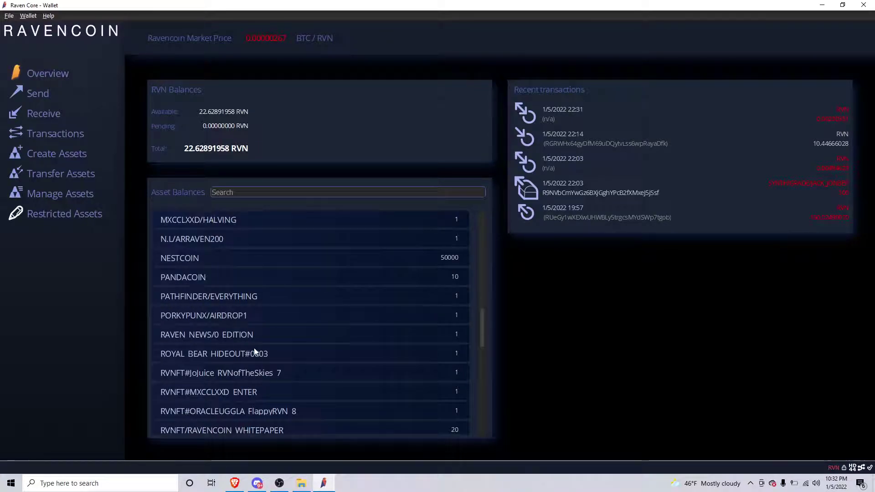
left_click(202, 337)
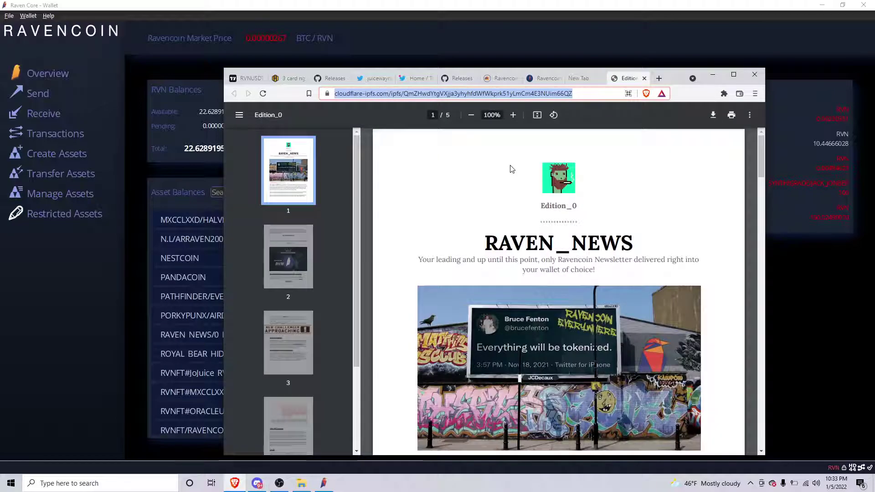
scroll(474, 189, "down", 1)
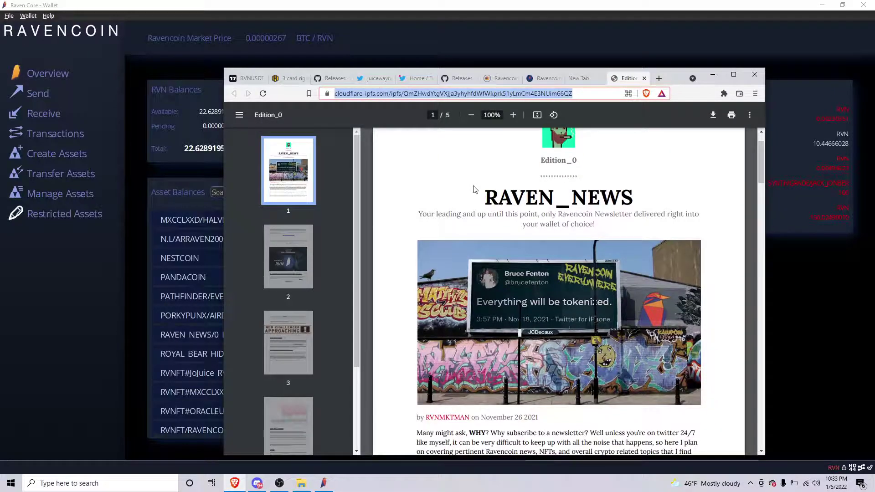
scroll(446, 161, "down", 4)
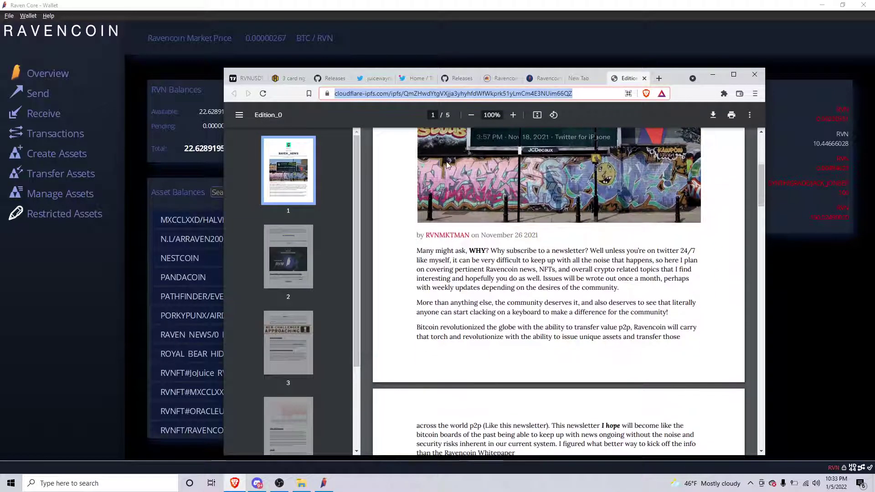
scroll(446, 165, "down", 2)
scroll(447, 165, "down", 8)
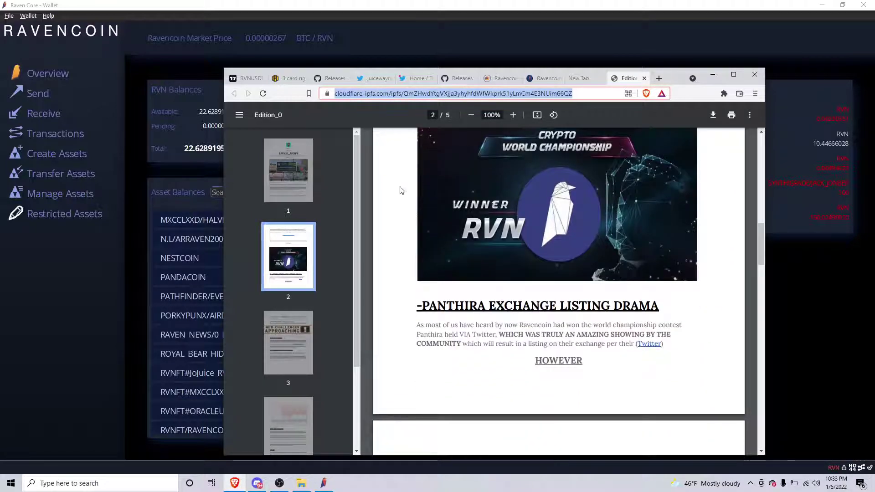
scroll(460, 209, "down", 2)
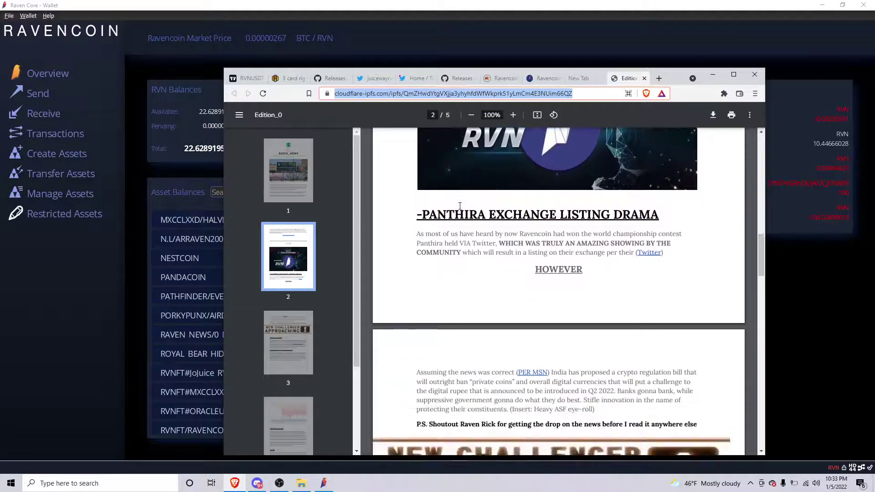
scroll(418, 215, "up", 3)
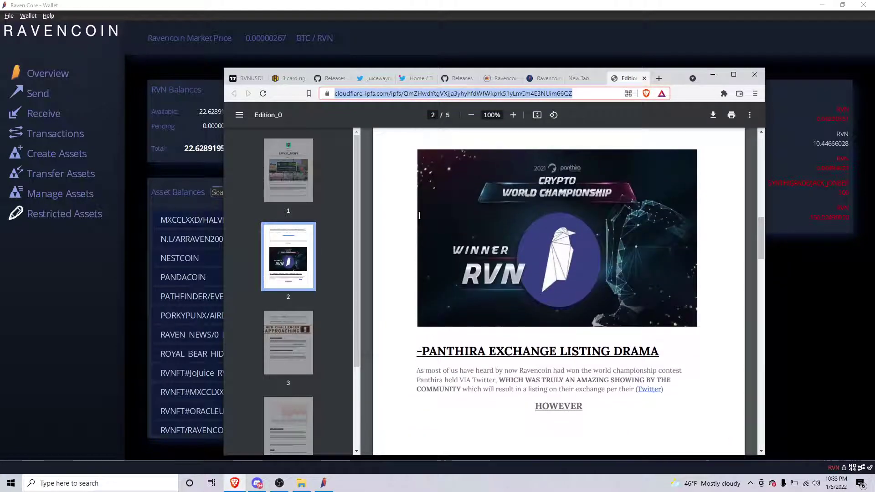
- Open the RVNSMITH/SNAILS/HALLOWEEN2021 asset's IPFS content from the wallet
left_click(84, 316)
scroll(286, 280, "down", 1)
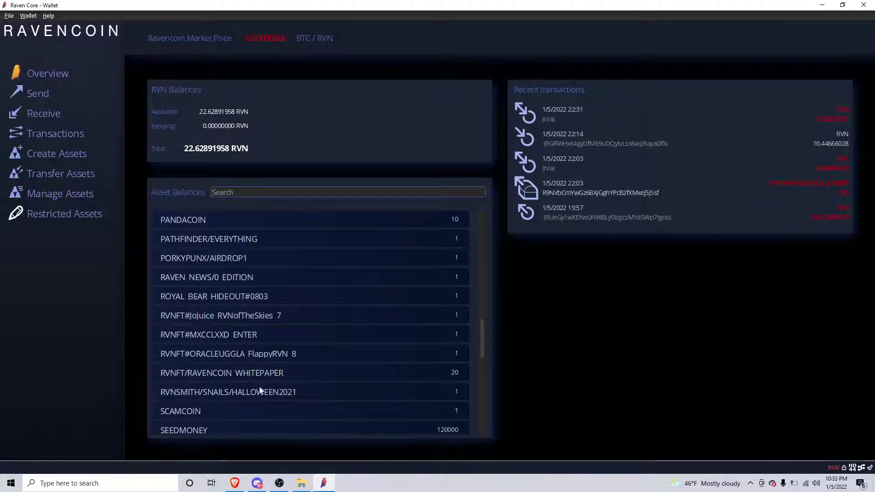
left_click(263, 355)
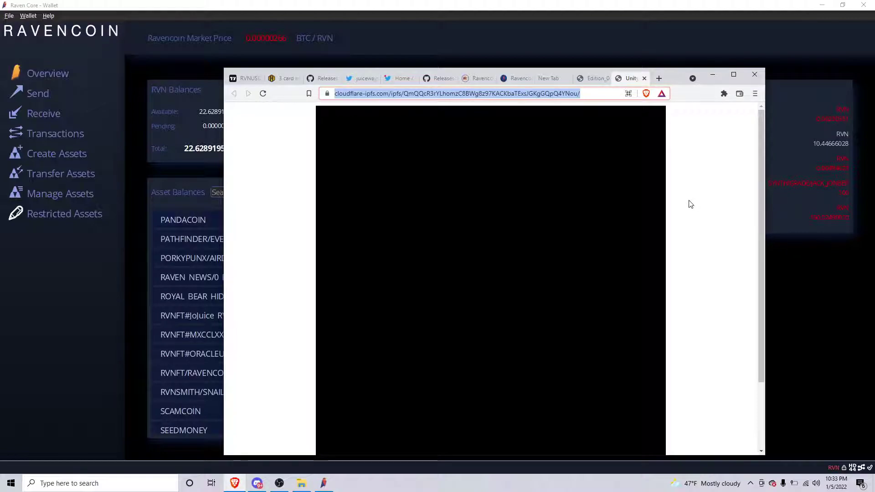
- Play a few rounds of the Flappy-style Unity bird game
scroll(688, 201, "down", 1)
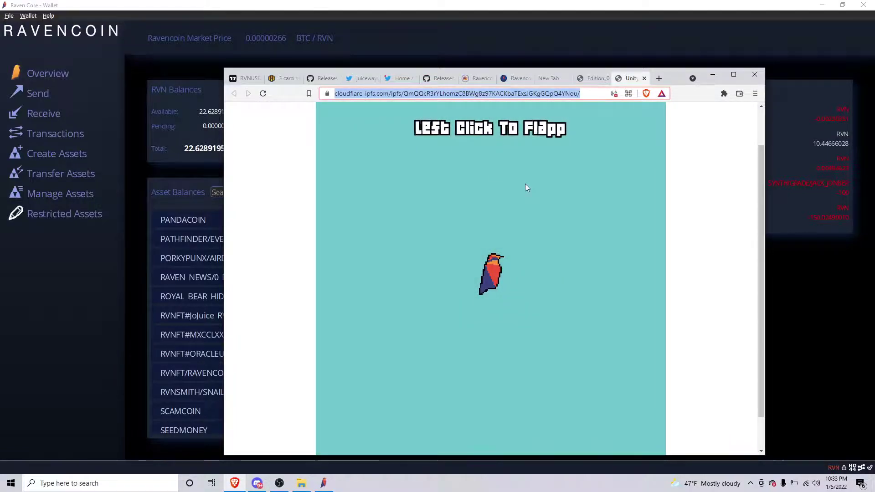
left_click(508, 232)
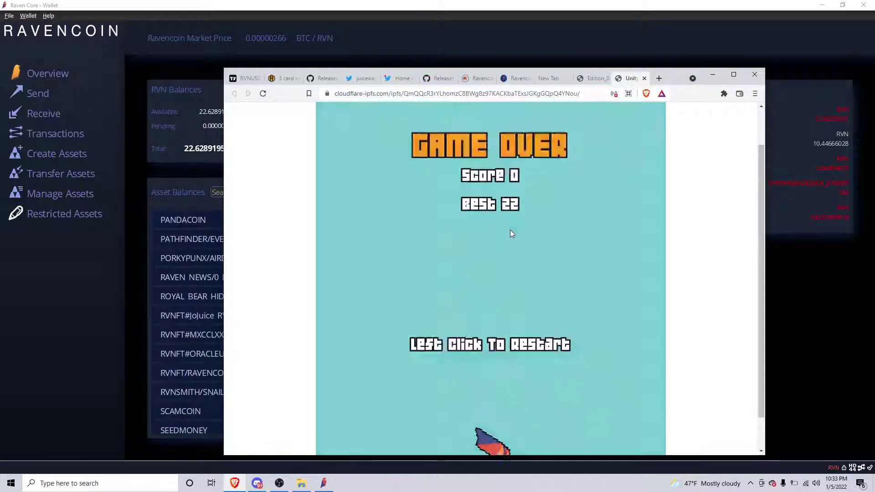
left_click(511, 232)
left_click(510, 231)
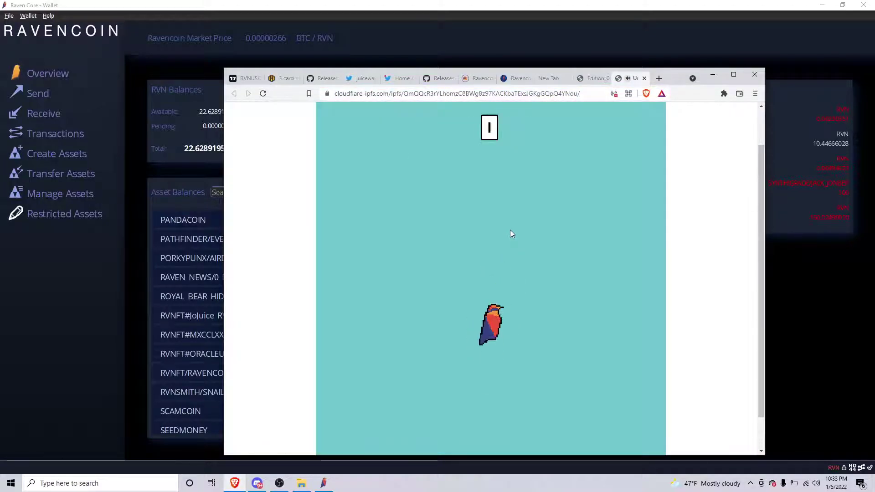
left_click(511, 231)
left_click(510, 229)
left_click(510, 230)
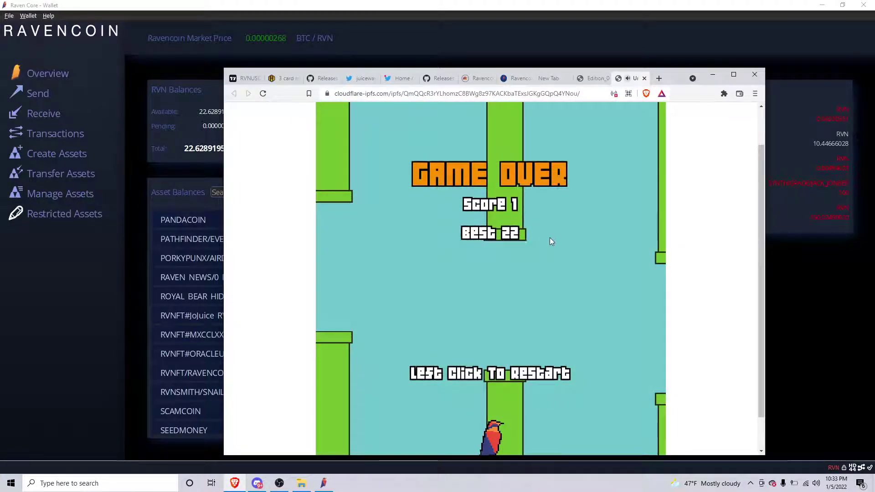
- Close the game, Edition_0 PDF and New Tab pages, and return to the Raven Core wallet
left_click(645, 78)
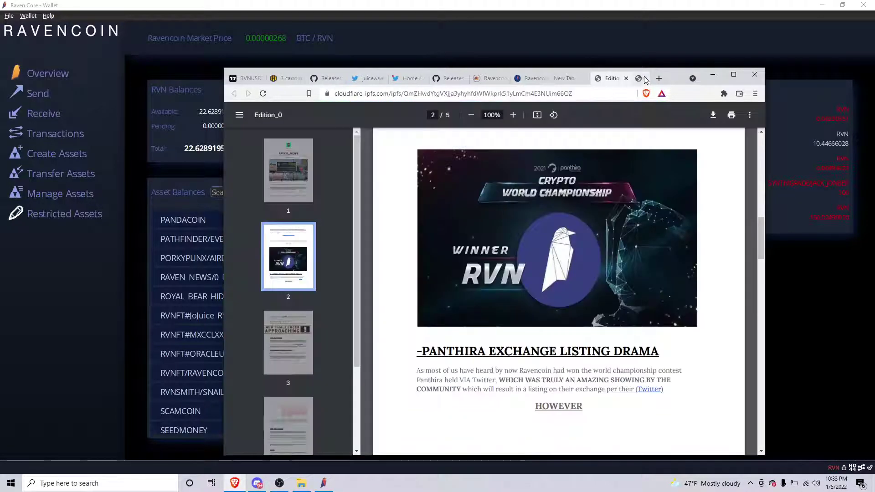
left_click_drag(668, 80, 677, 67)
left_click(653, 66)
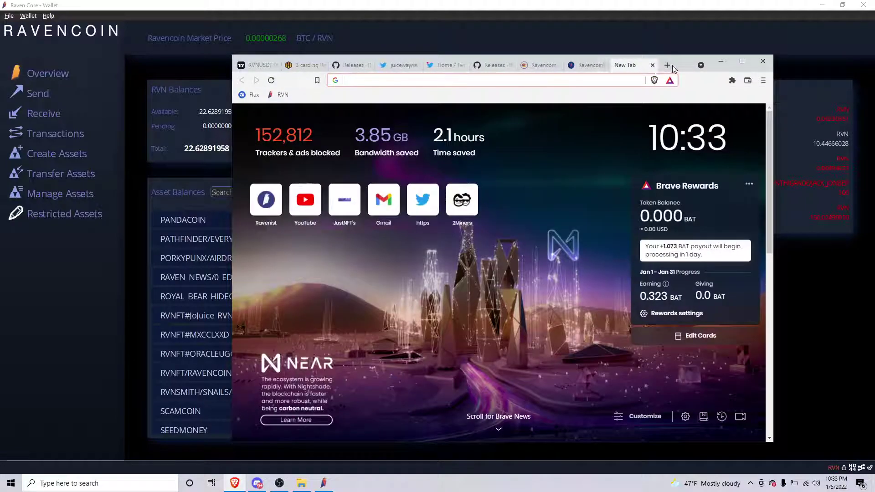
left_click(652, 65)
left_click_drag(680, 66, 684, 49)
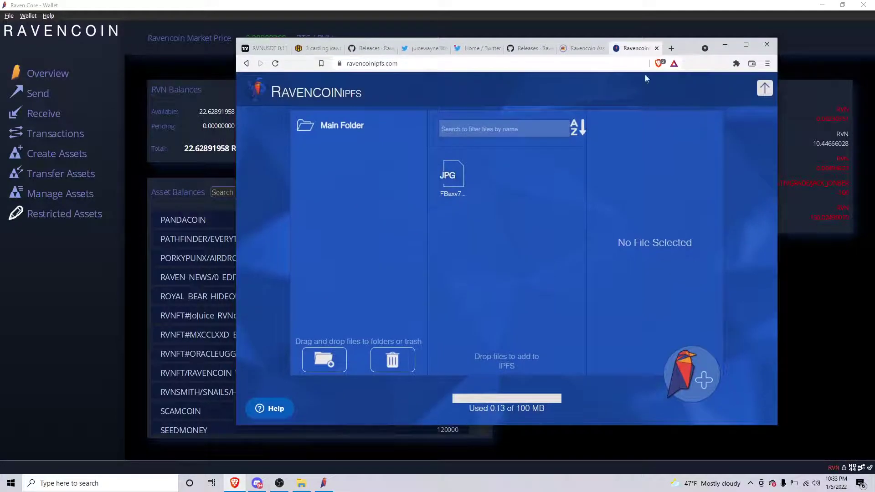
left_click(64, 285)
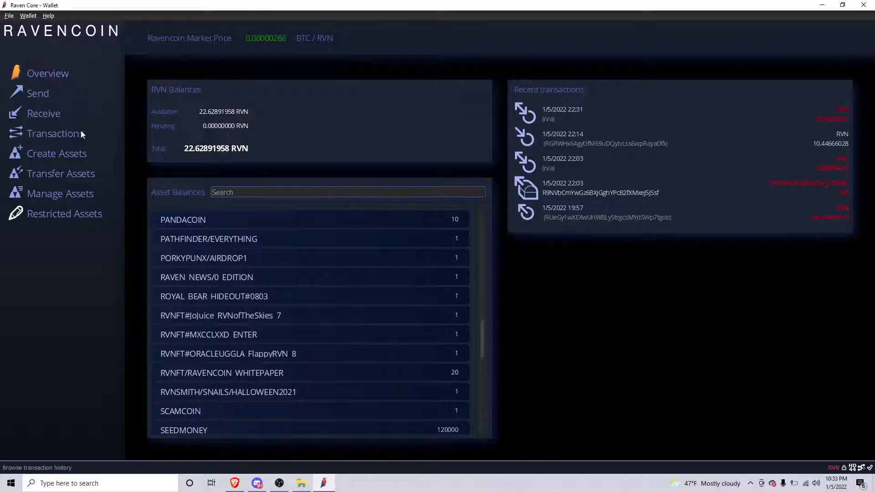
- Open Transfer Assets and choose SYNTH/GRADE/JACK_JONBER as the asset to send
left_click(56, 173)
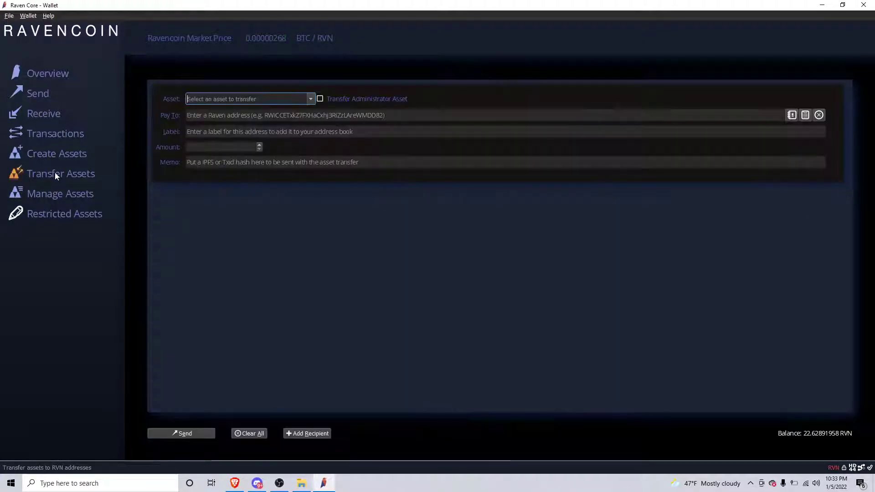
left_click(310, 99)
scroll(272, 126, "down", 5)
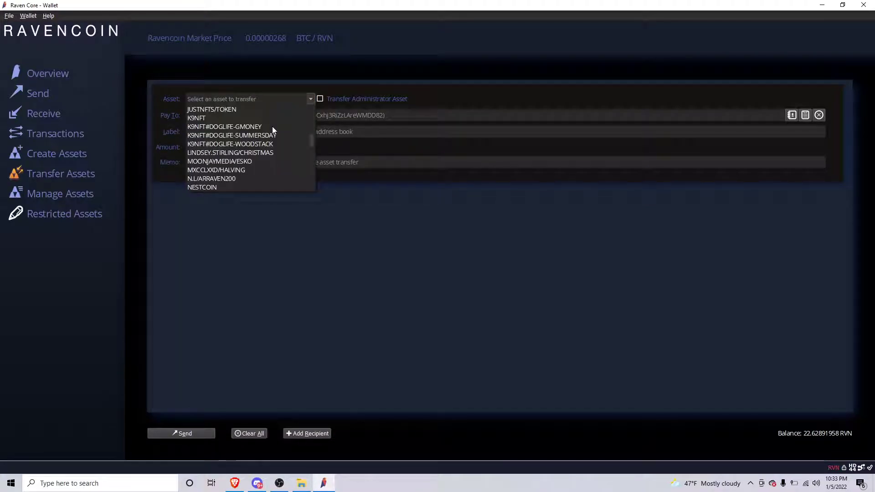
scroll(273, 127, "down", 15)
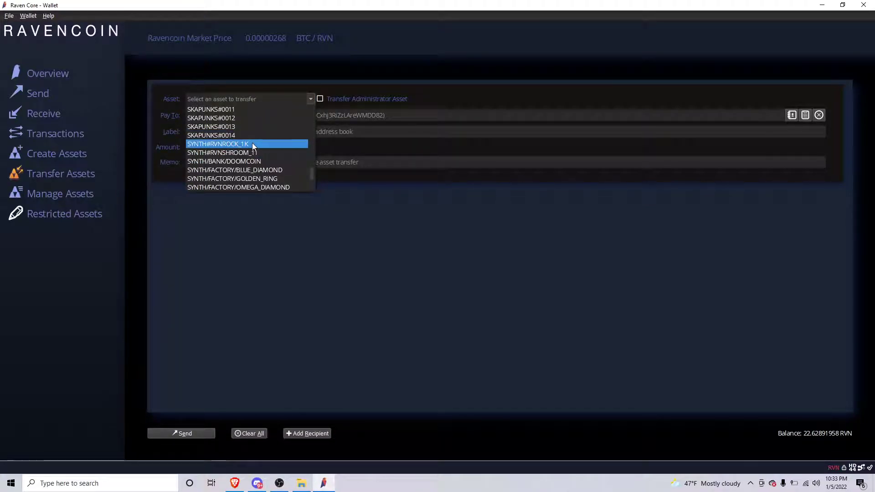
scroll(252, 144, "up", 2)
scroll(253, 143, "down", 3)
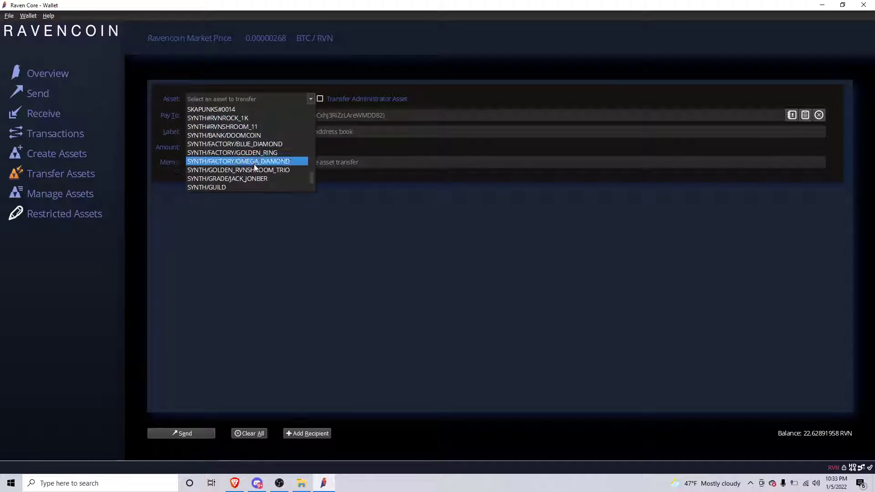
left_click(254, 178)
- Paste the saved 'For youtube purposes' address into Pay To and set the amount to 100
left_click(297, 119)
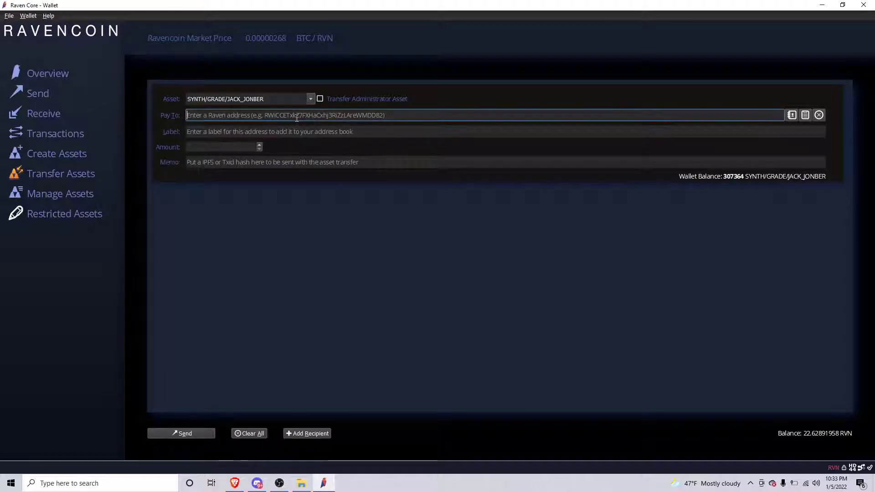
type("RT7FNmtCgpn2DATLzH5HCvrM14DfNsomR3")
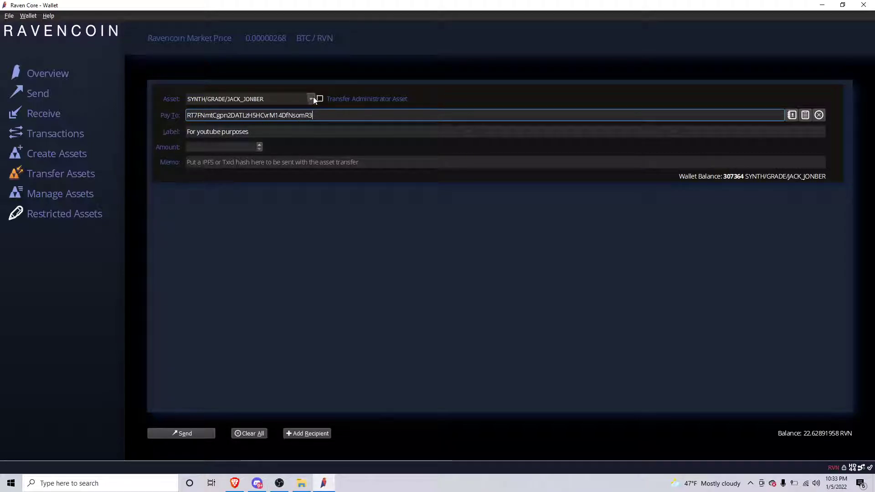
left_click(221, 146)
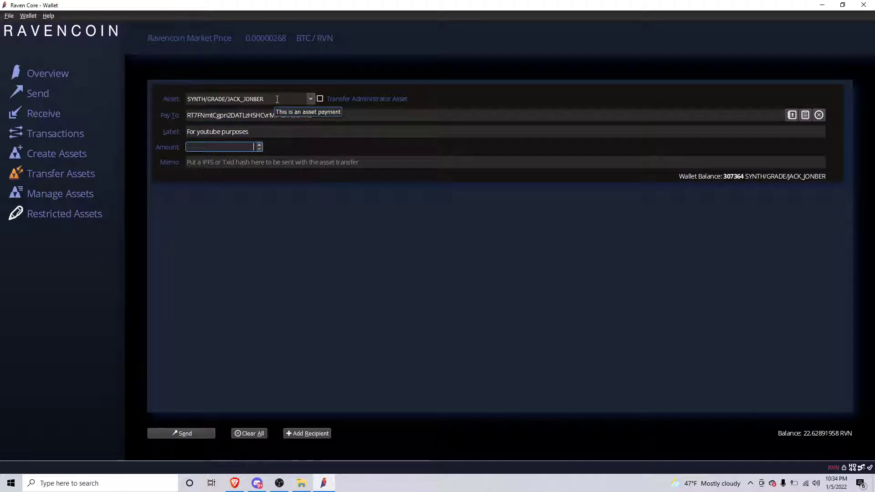
left_click(308, 100)
left_click(310, 99)
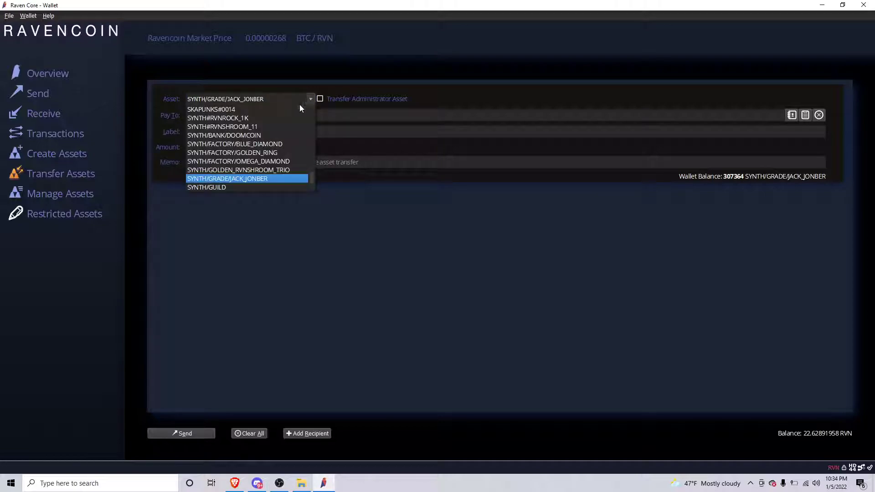
left_click(264, 153)
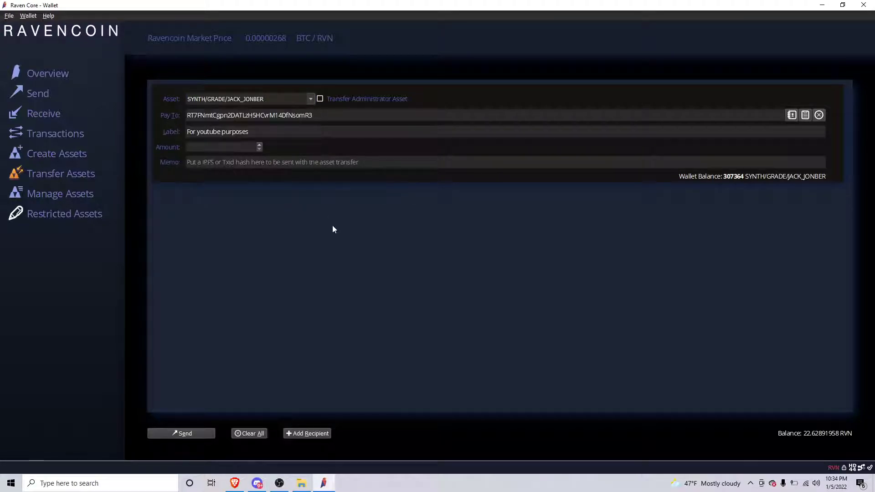
left_click(227, 148)
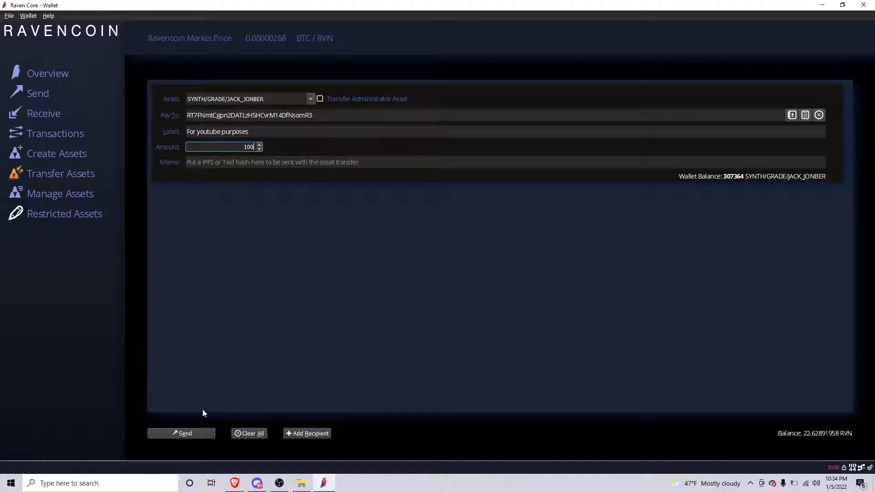
- Send the 100 SYNTH/GRADE/JACK_JONBER transfer, unlocking the wallet with its passphrase and confirming
left_click(196, 431)
type("•••")
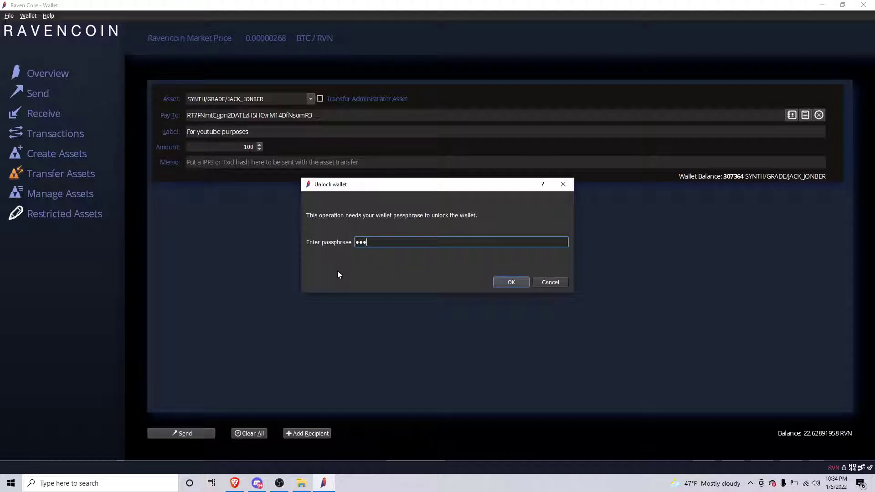
type("••••••••••")
key("Return")
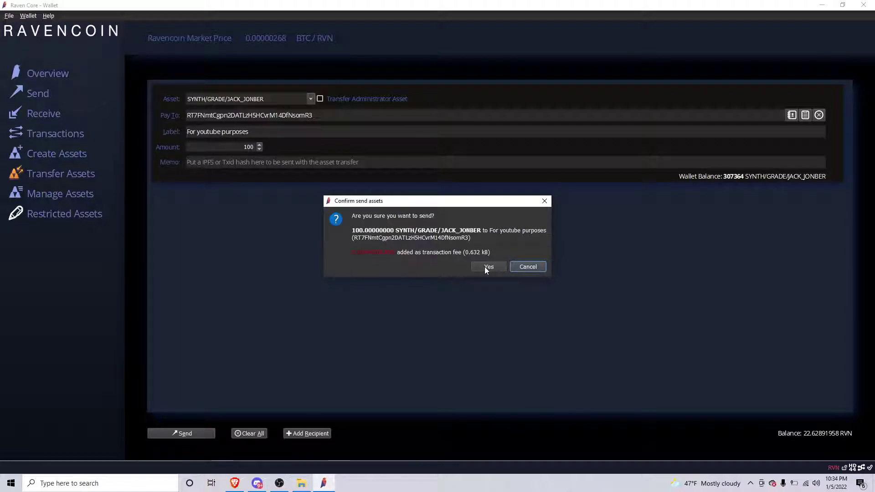
left_click(484, 268)
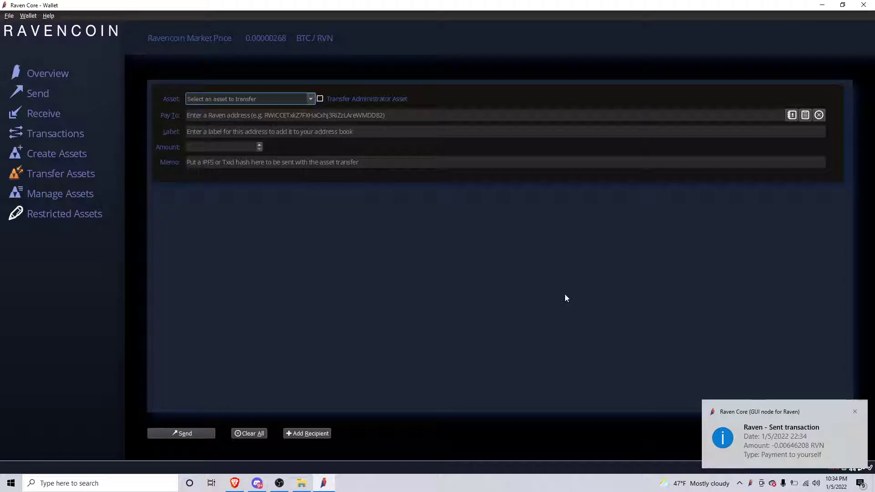
- Check the finished transfer and asset balances on Overview, then go to Create Assets
left_click(319, 237)
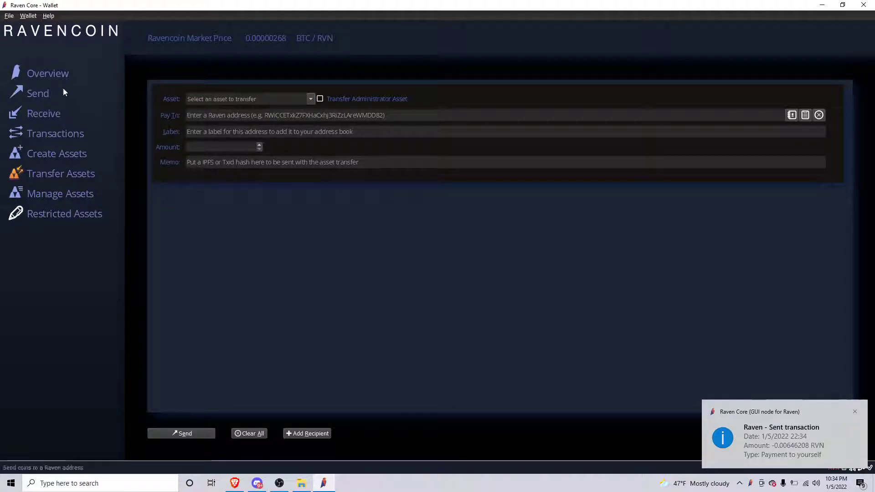
left_click(45, 78)
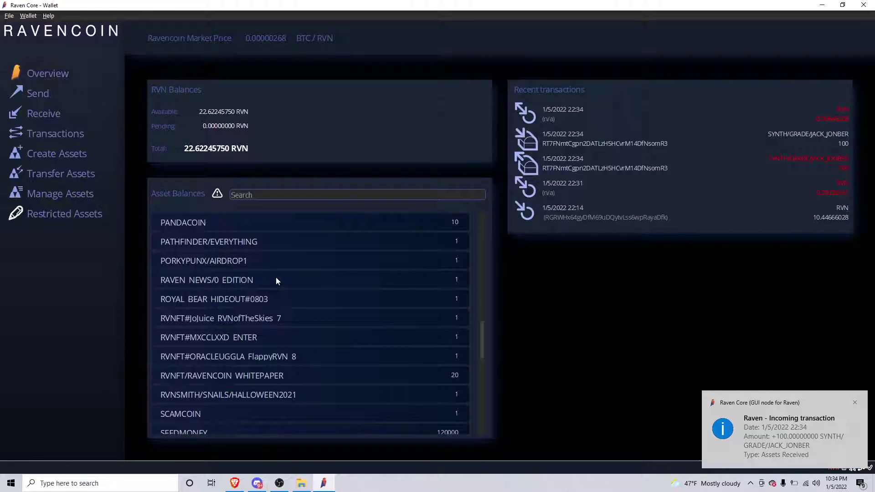
scroll(275, 277, "down", 2)
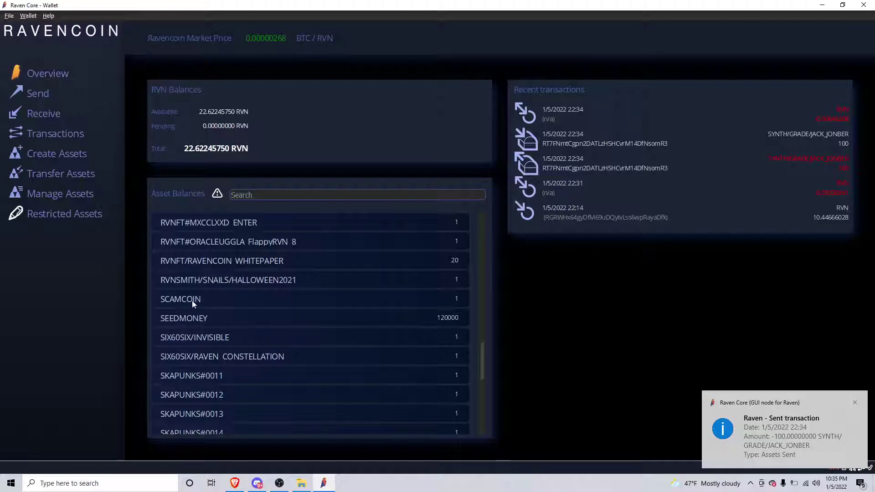
scroll(291, 302, "up", 1)
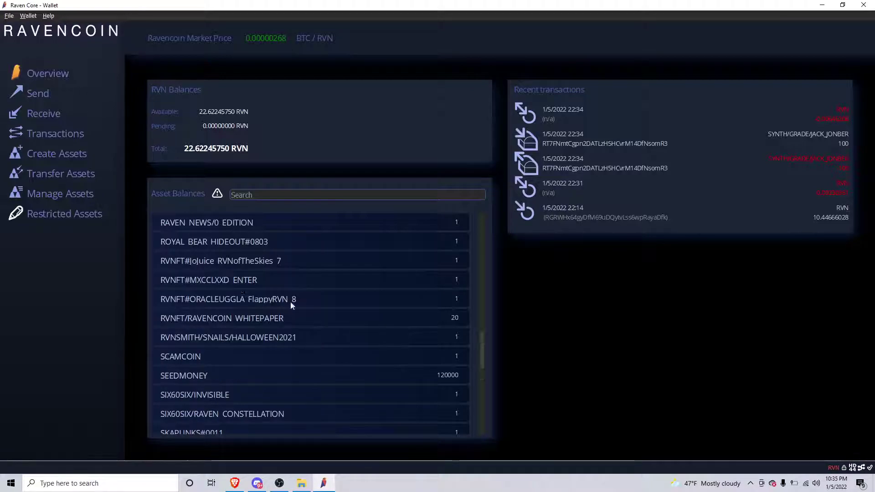
left_click(59, 154)
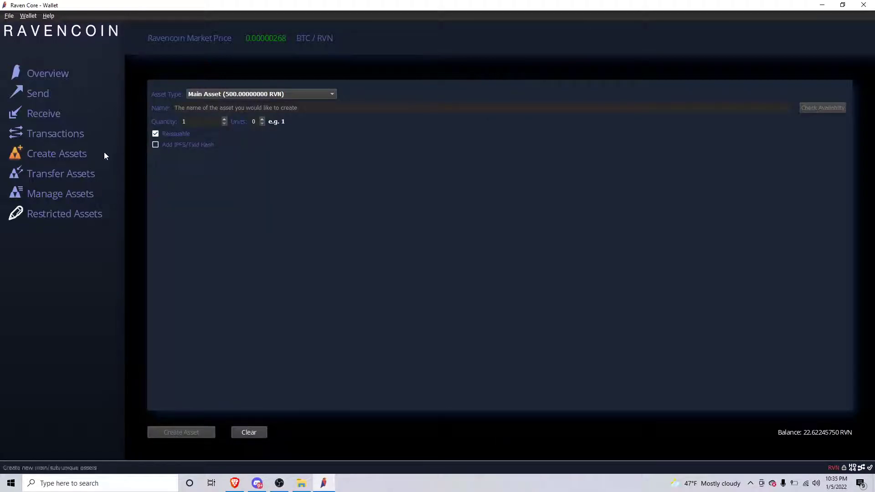
- Name the new asset HYPEMANSTUDIOS without spaces and confirm the name is available
left_click(237, 108)
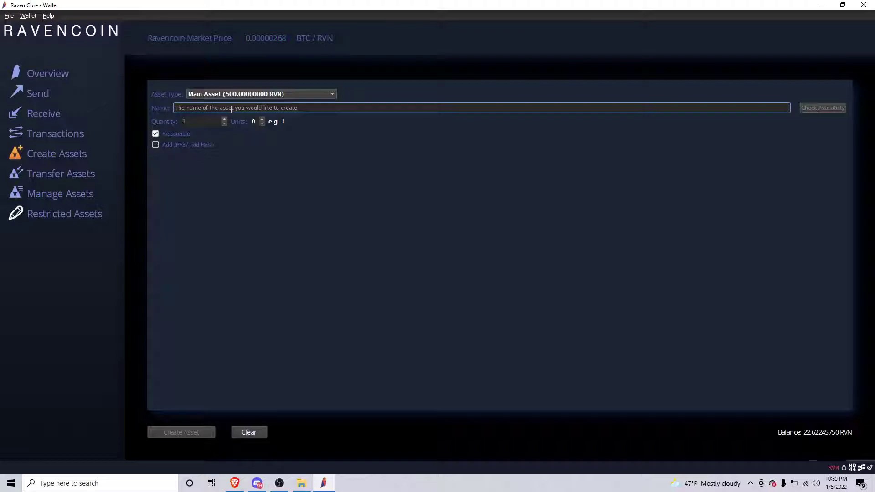
type("HYPEMAN ST")
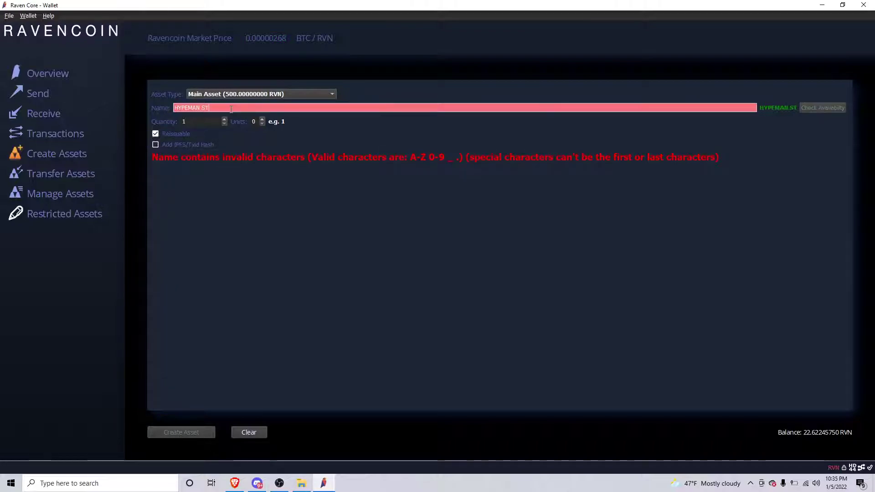
type("UD")
key("BackSpace")
key("BackSpace")
key("BackSpace")
key("BackSpace")
key("BackSpace")
type("STUD")
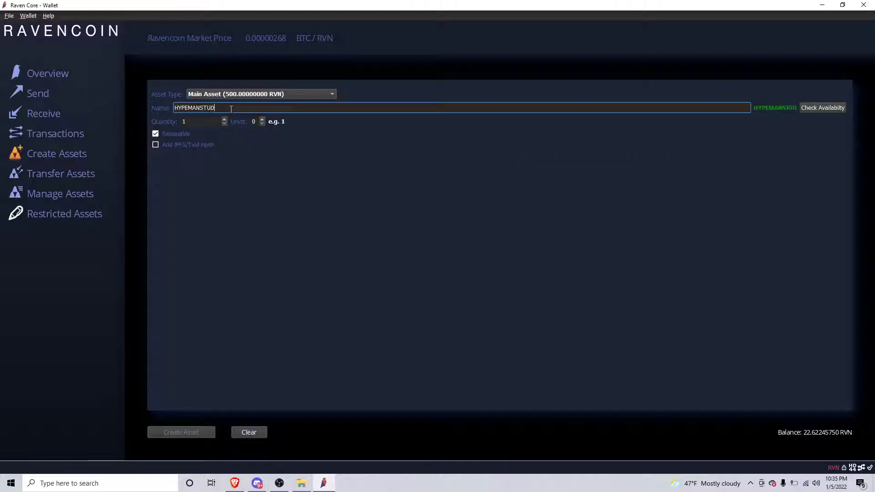
type("IOS")
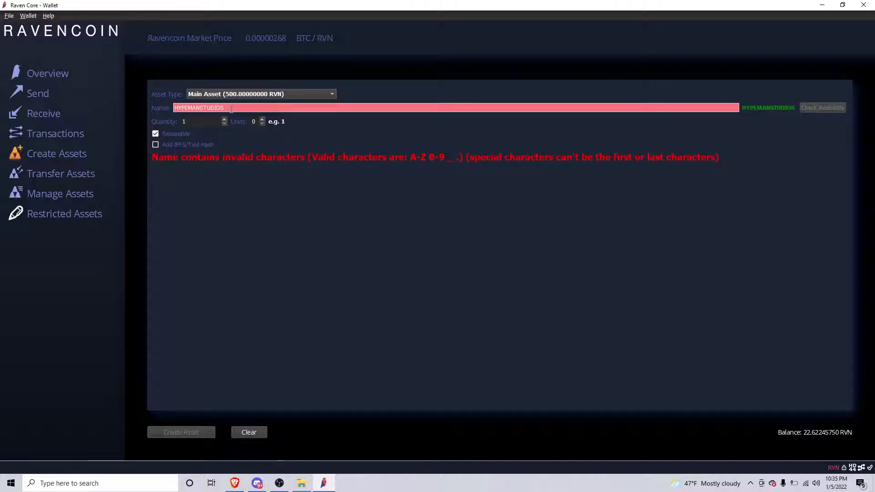
key("BackSpace")
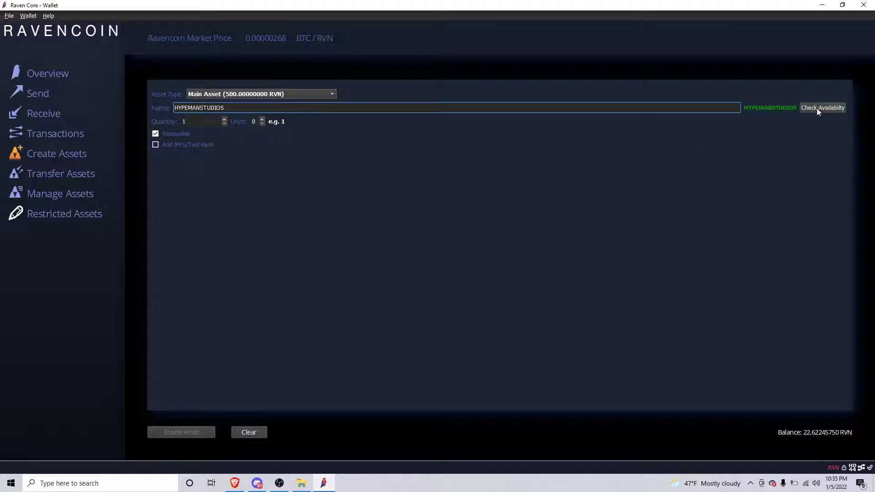
left_click(829, 110)
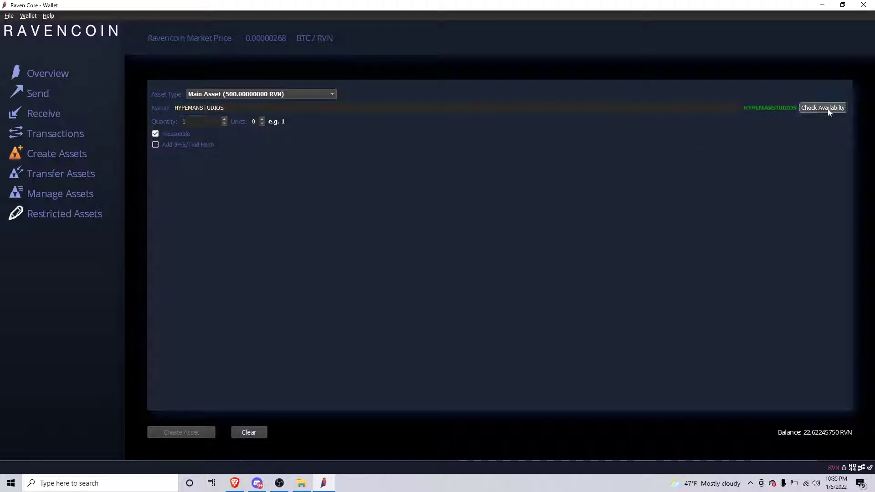
left_click(199, 120)
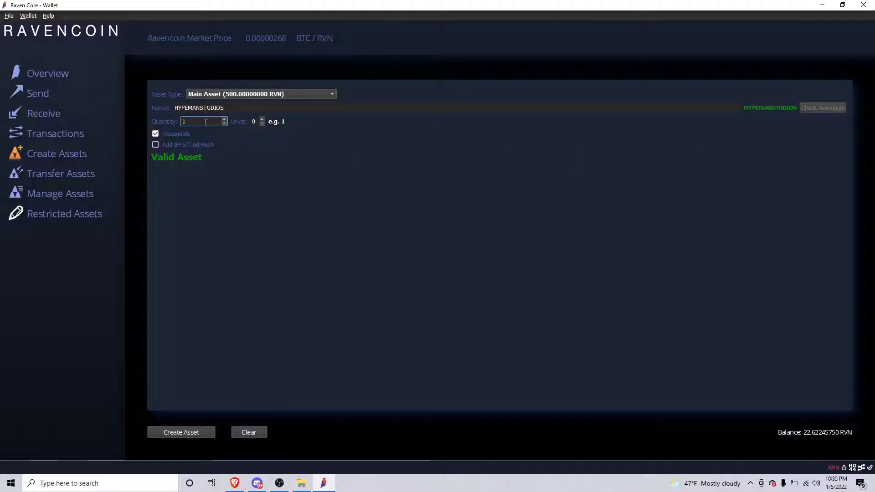
left_click_drag(206, 122, 170, 120)
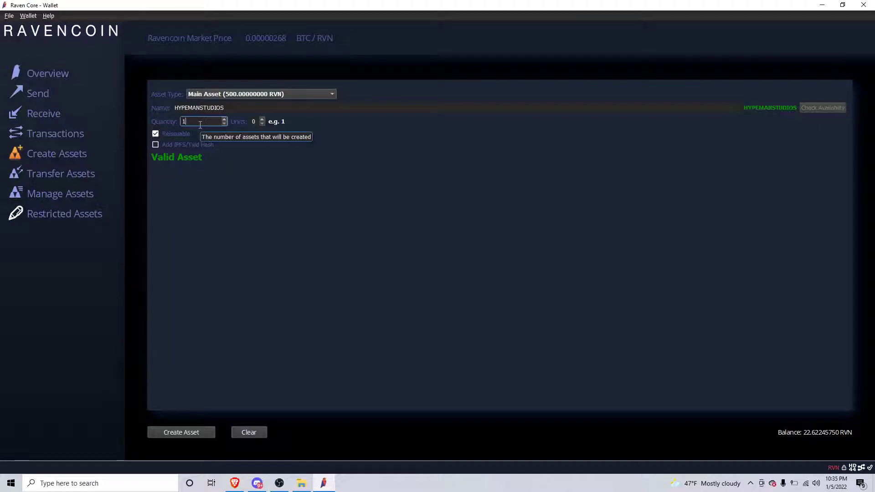
left_click(229, 95)
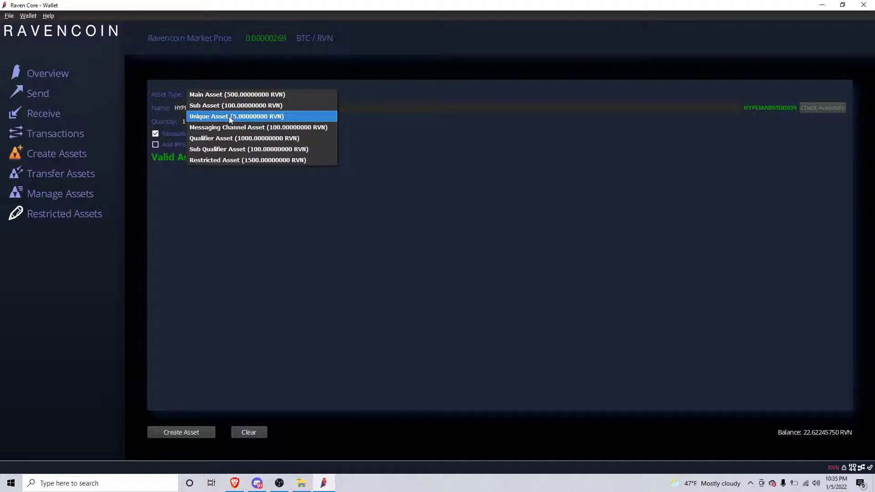
- Make it a Unique Asset under parent K9NFT, giving K9NFT#HYPEMANSTUDIOS, then switch to the browser
left_click(230, 118)
left_click(237, 109)
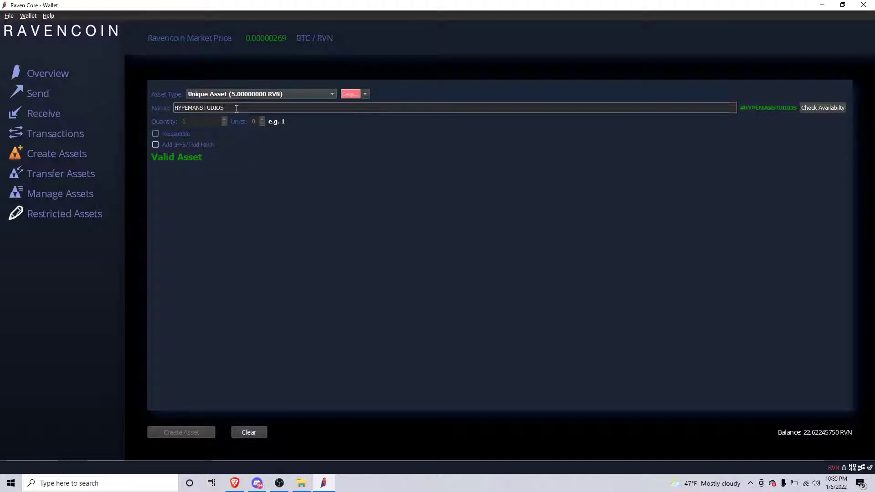
left_click(365, 94)
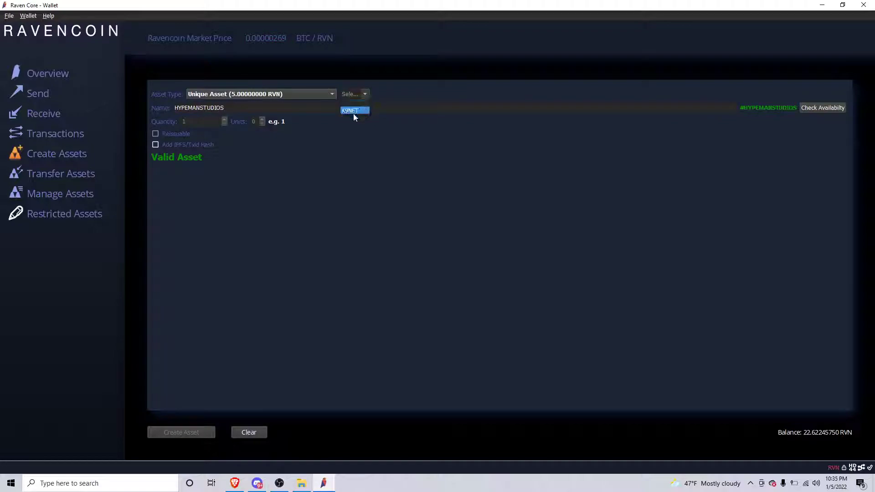
left_click(354, 112)
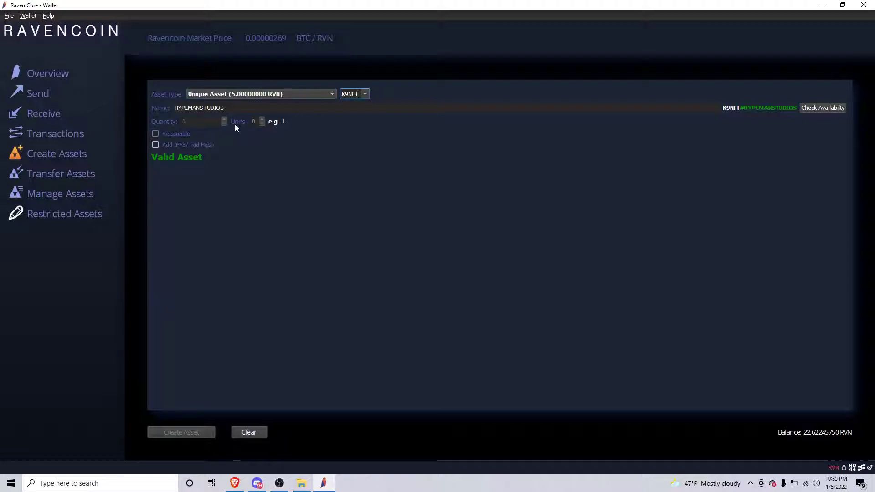
left_click(235, 483)
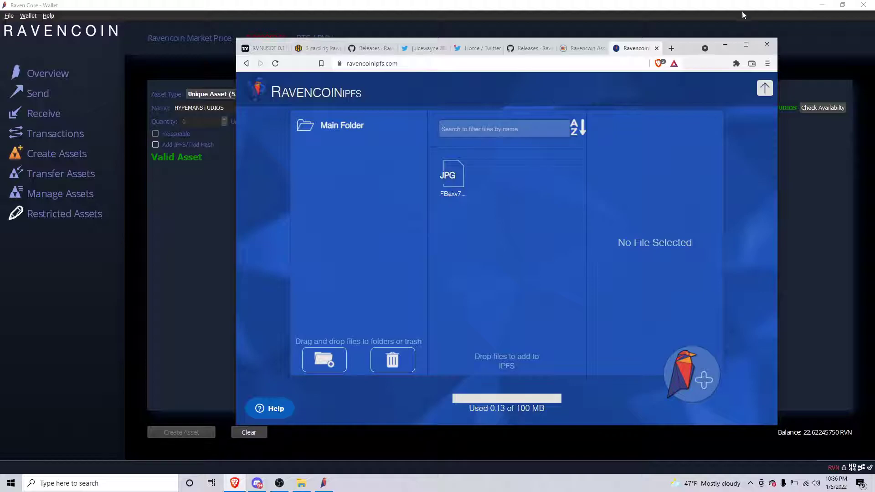
- Move photo FBql2R9XEAYIxVp from New folder (4) to the desktop and drag it onto the IPFS page
left_click(825, 8)
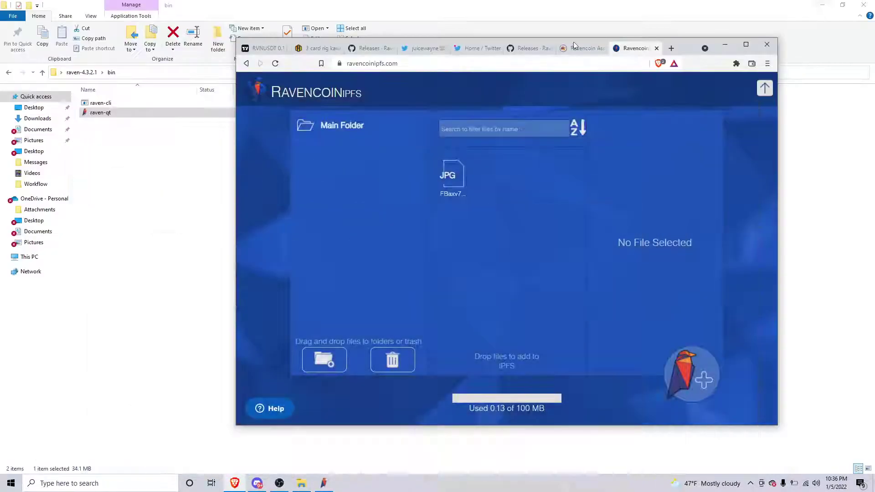
left_click(823, 6)
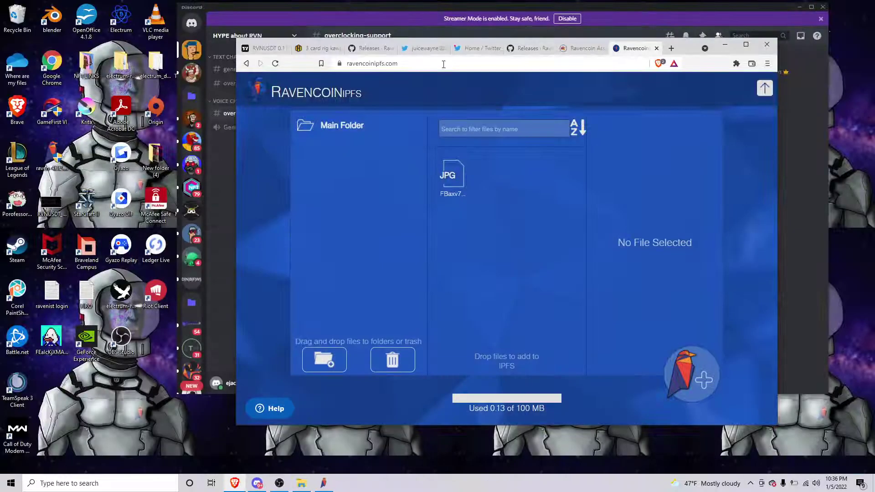
double_click(156, 157)
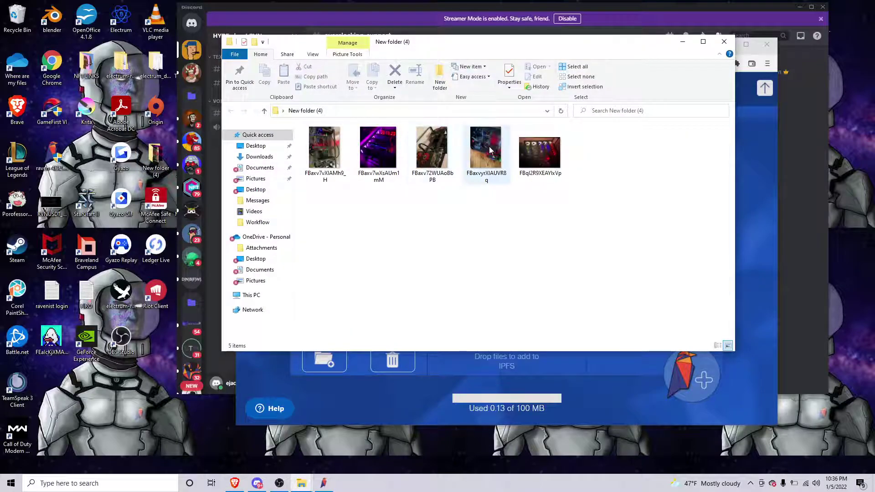
left_click_drag(540, 153, 860, 192)
left_click(725, 42)
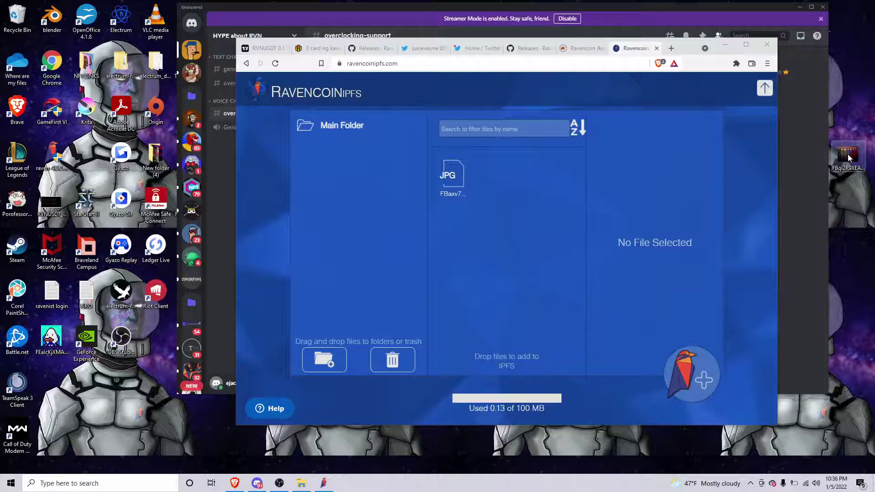
left_click_drag(849, 158, 343, 192)
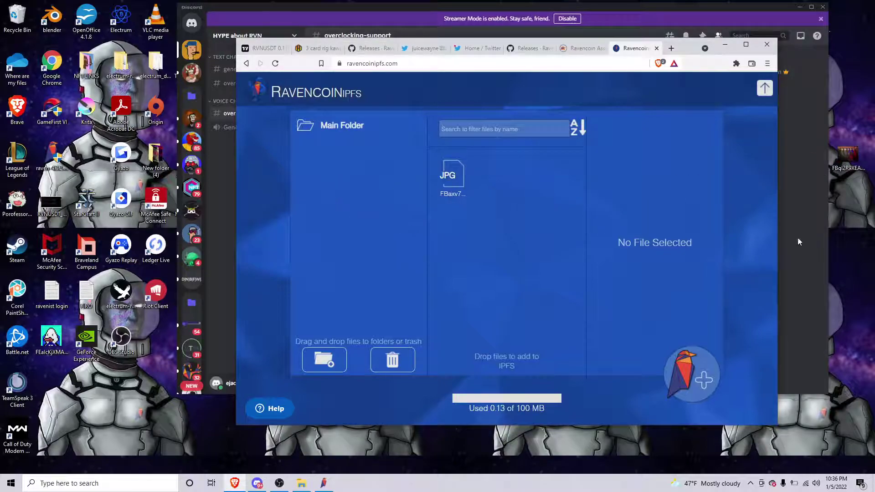
left_click_drag(849, 157, 324, 364)
- Upload the desktop photo FBql2R9XEAYIxVp to Ravencoin IPFS without encryption
left_click(765, 88)
left_click_drag(834, 161, 586, 225)
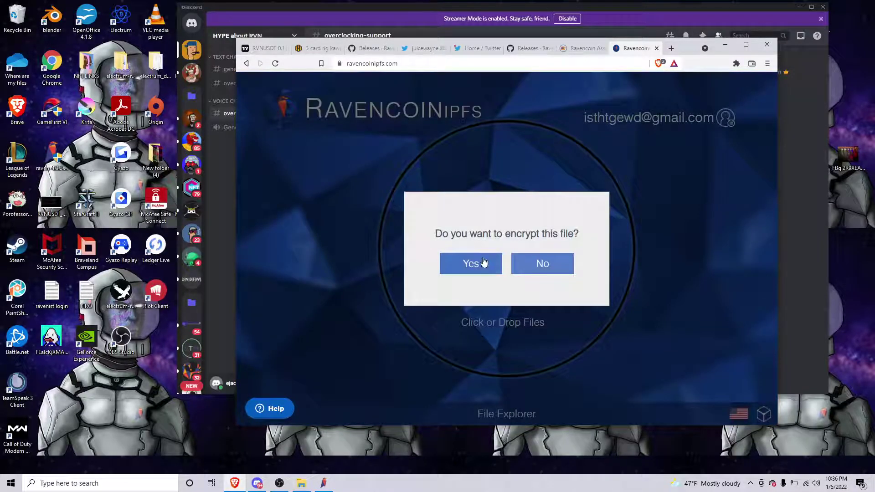
left_click(543, 267)
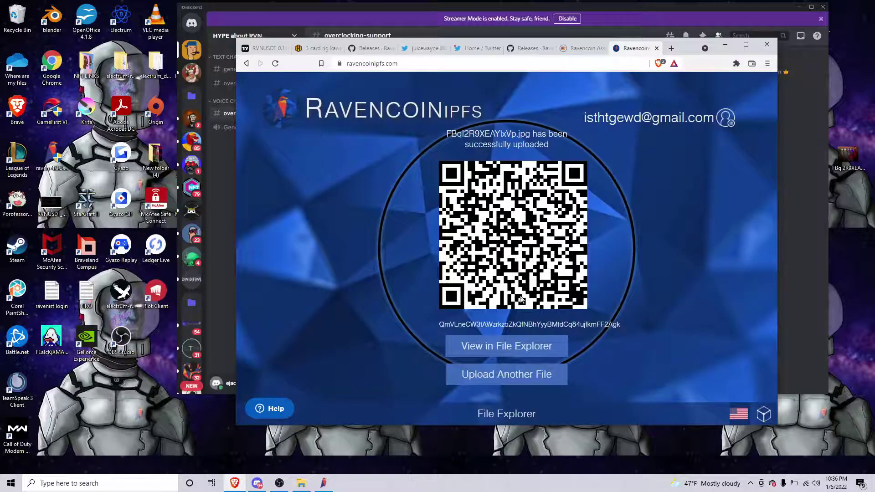
- View the uploaded photo through its hash link and copy its gateway link address
left_click(580, 325)
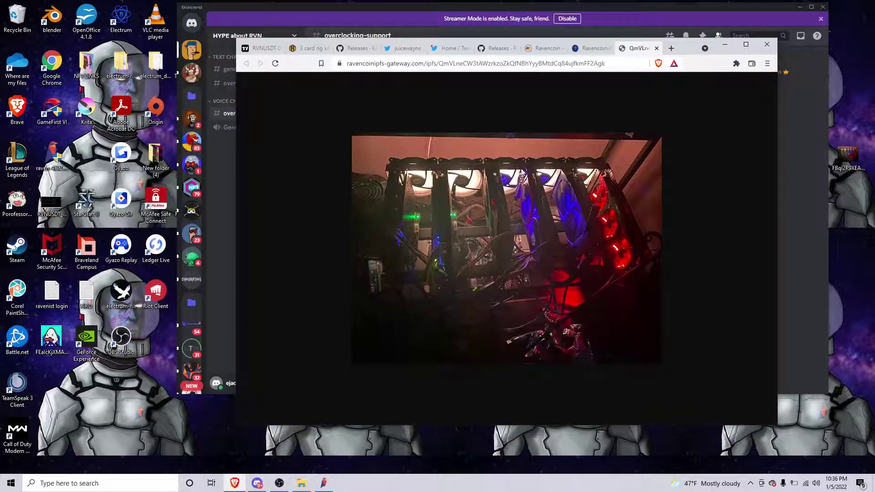
left_click(657, 47)
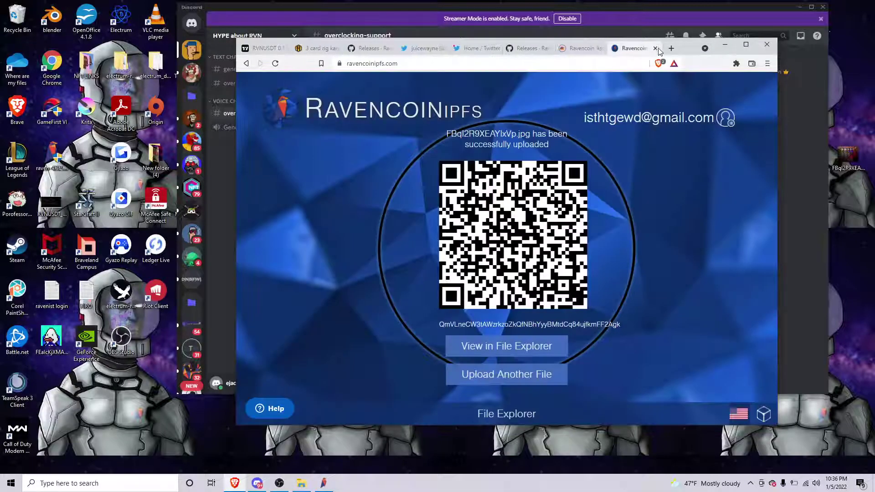
left_click(576, 325)
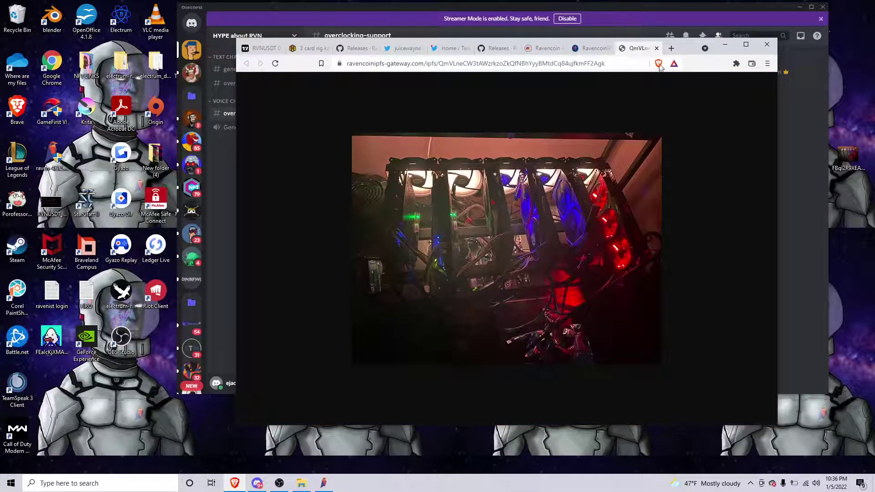
left_click(657, 48)
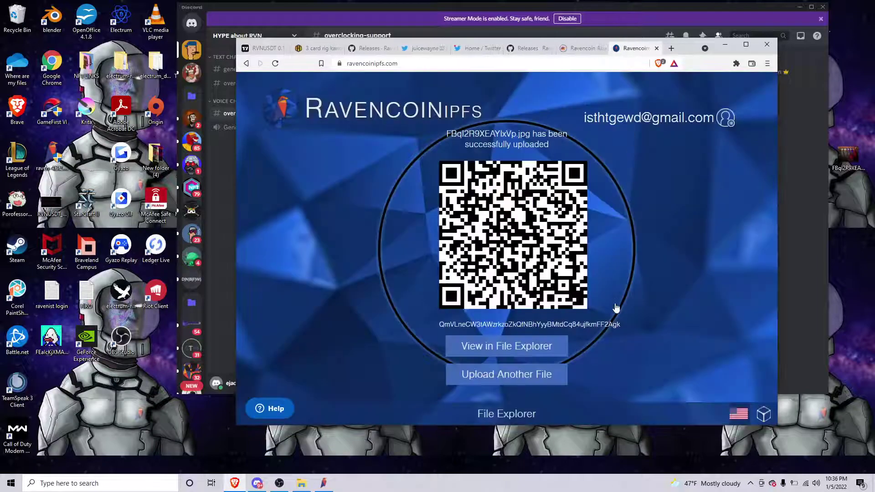
right_click(601, 326)
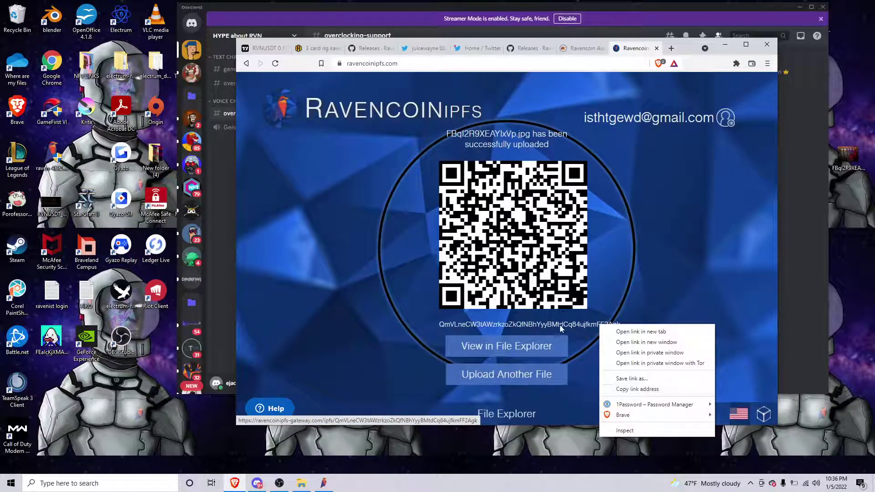
left_click(639, 252)
scroll(640, 252, "down", 5)
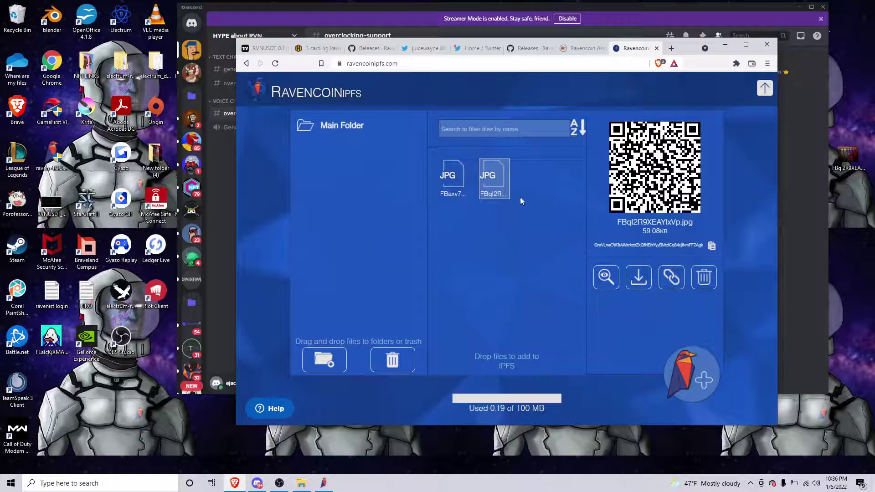
- Copy the IPFS hash of the newly uploaded FBql2R9XEAYIxVp.jpg and return to Raven Core
left_click(458, 185)
left_click(489, 180)
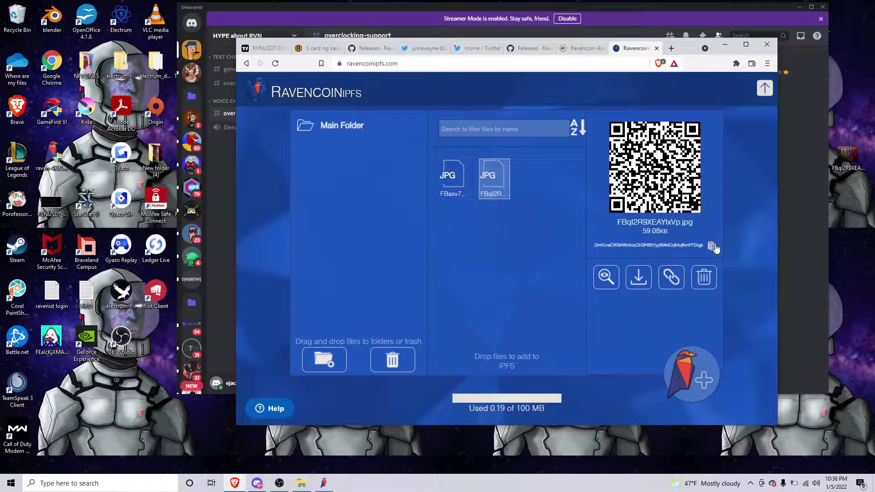
left_click(712, 246)
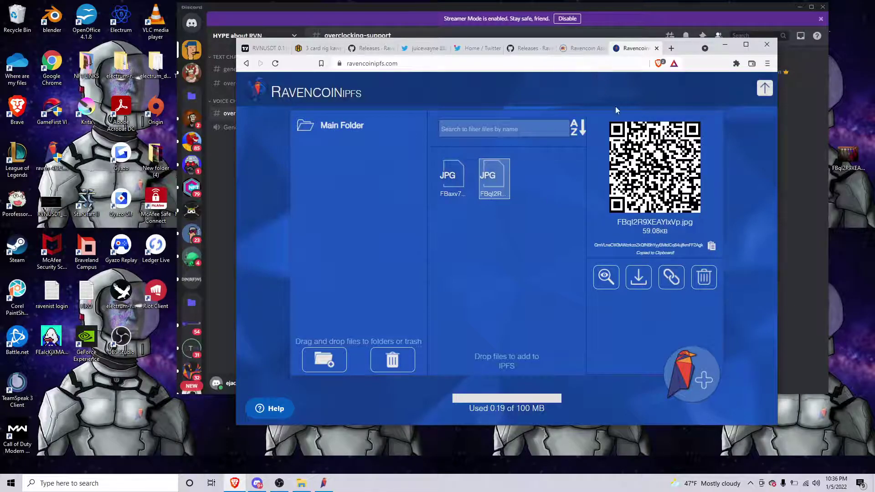
scroll(592, 241, "up", 7)
scroll(579, 238, "down", 3)
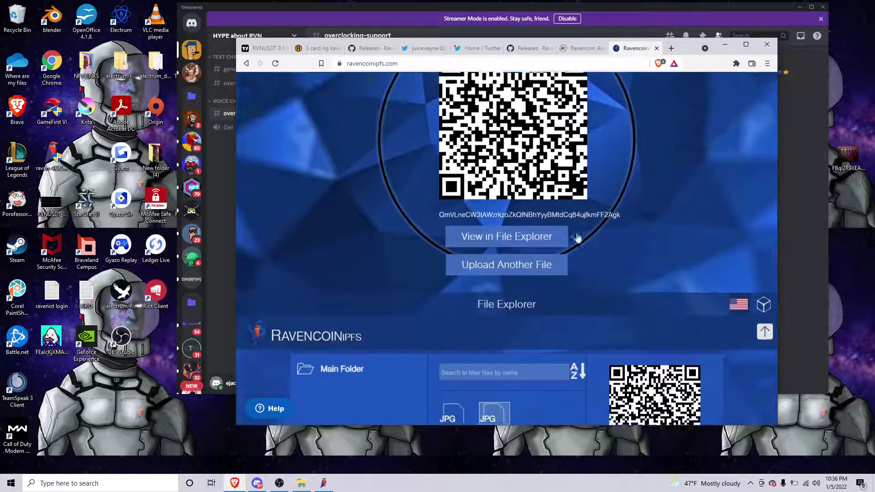
scroll(579, 238, "down", 5)
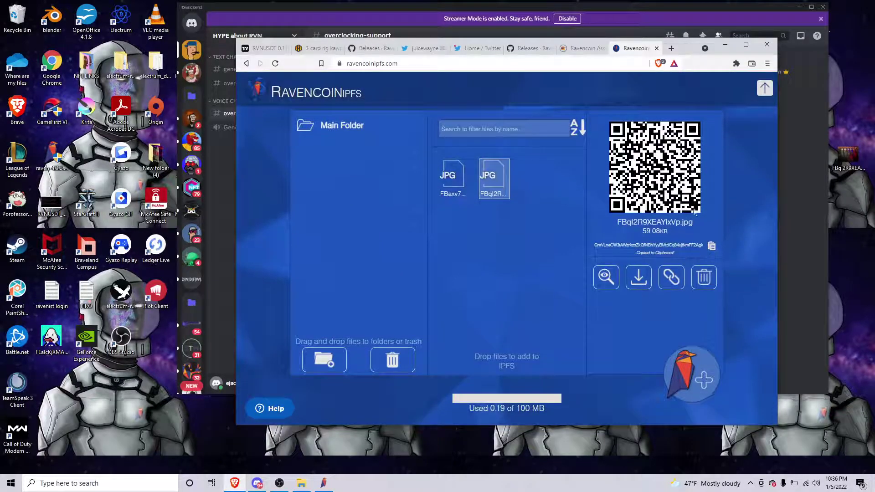
left_click(324, 483)
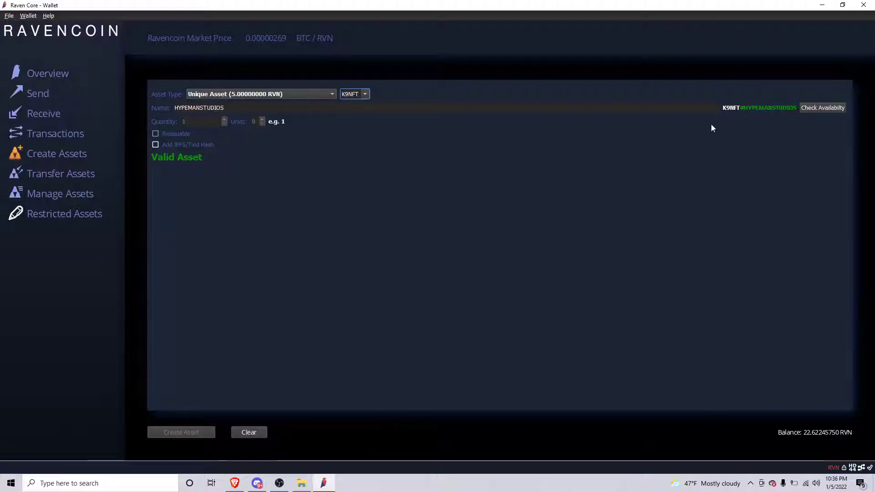
- Enable the IPFS hash option and paste the photo's copied hash into the asset
left_click(181, 144)
left_click(324, 146)
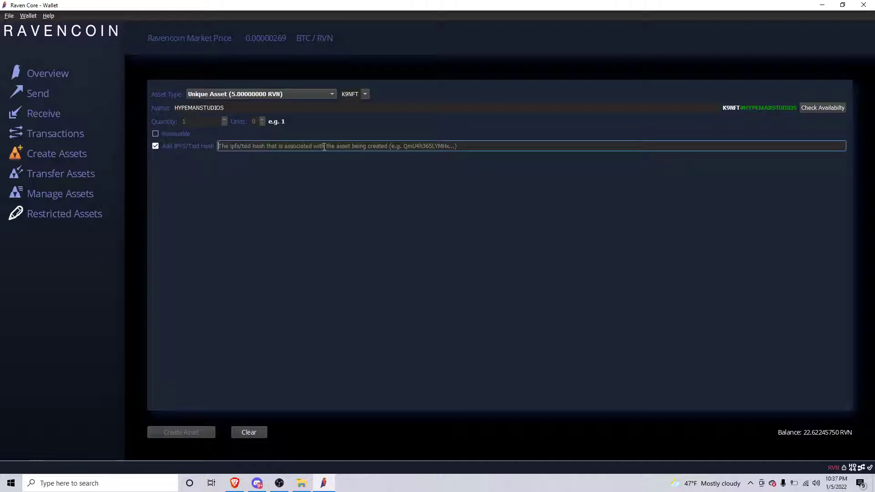
key("ctrl+v")
- Create the asset, unlocking the wallet with its passphrase and confirming the 5.00547321 RVN fee
left_click(324, 476)
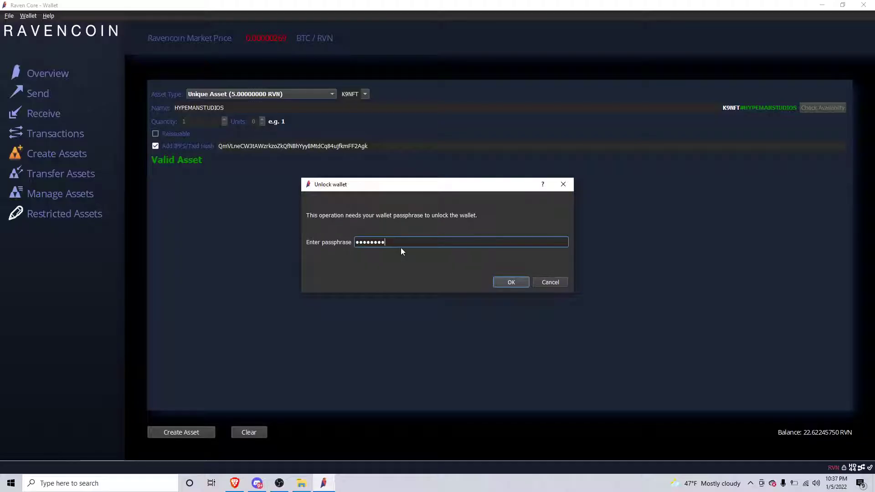
type("****")
key("Return")
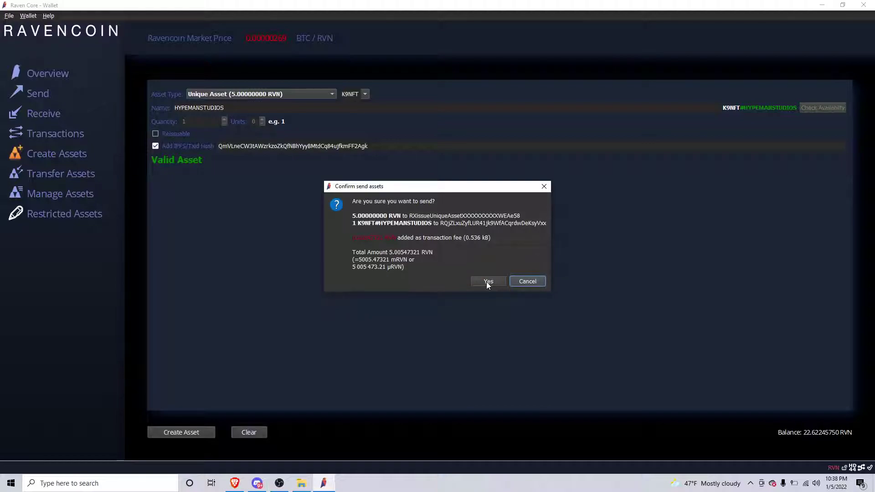
left_click(489, 281)
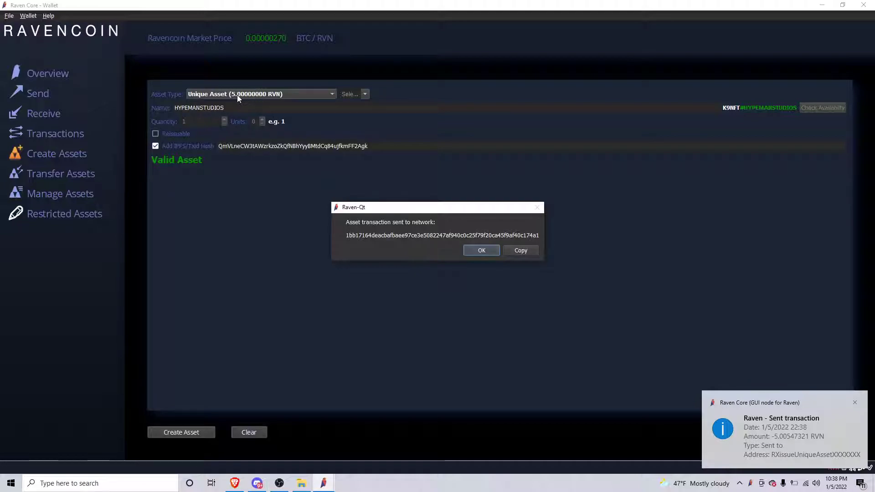
- Dismiss the sent notice and browse Overview's asset balances and the new K9NFT#HYPEMANSTUDIOS transaction
left_click(482, 251)
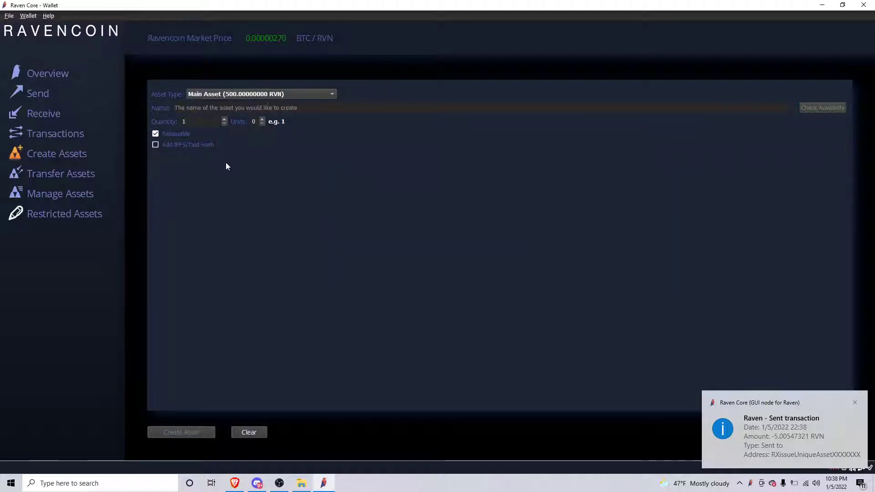
left_click(50, 74)
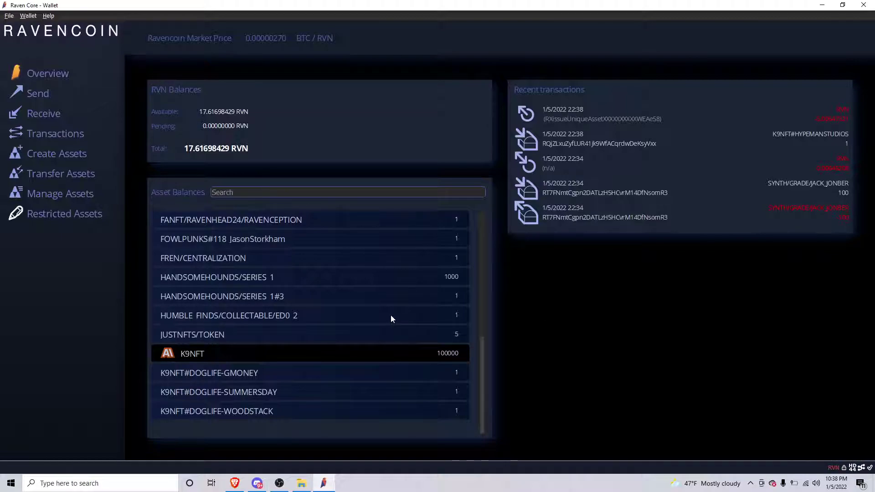
scroll(391, 319, "up", 4)
scroll(390, 319, "down", 4)
scroll(446, 314, "up", 4)
scroll(446, 314, "down", 4)
- Take the wallet window out of full screen and arrange it alongside the IPFS upload page
left_click_drag(382, 6, 296, 29)
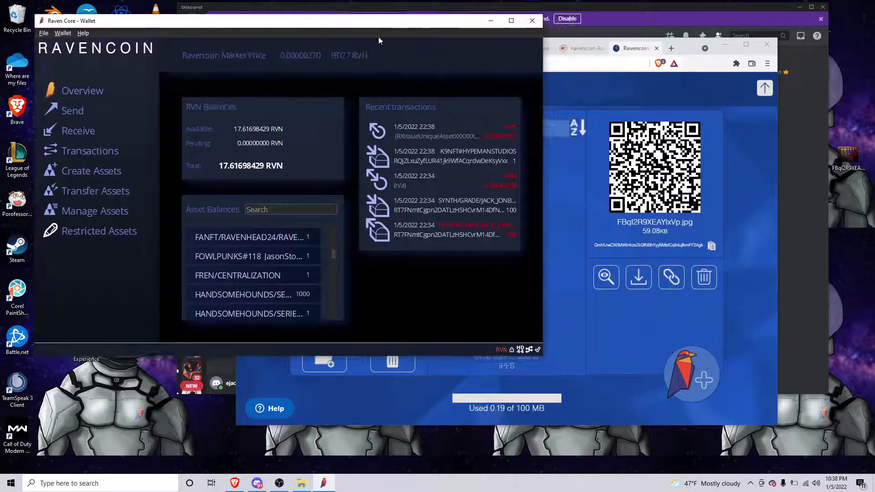
left_click(751, 176)
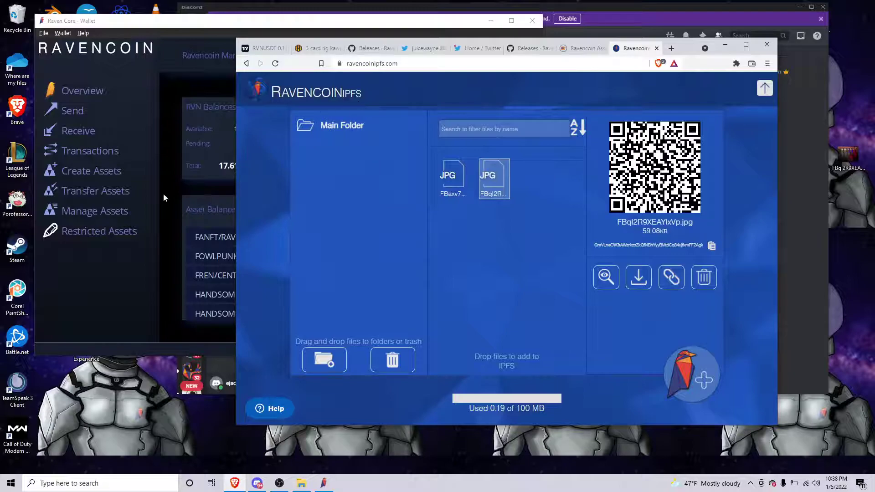
left_click(140, 259)
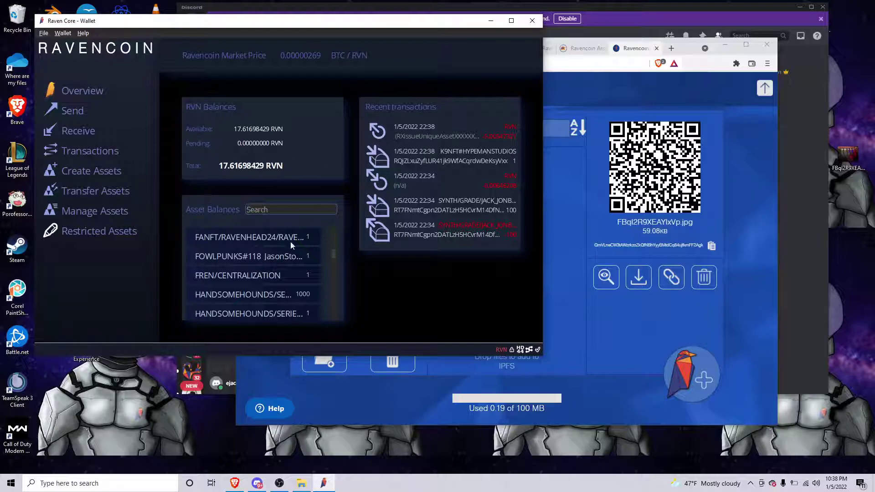
- Find K9NFT#HYPEMANSTUDIOS (balance 1) in Asset Balances and open its IPFS image on cloudflare-ipfs.com
scroll(291, 255, "down", 15)
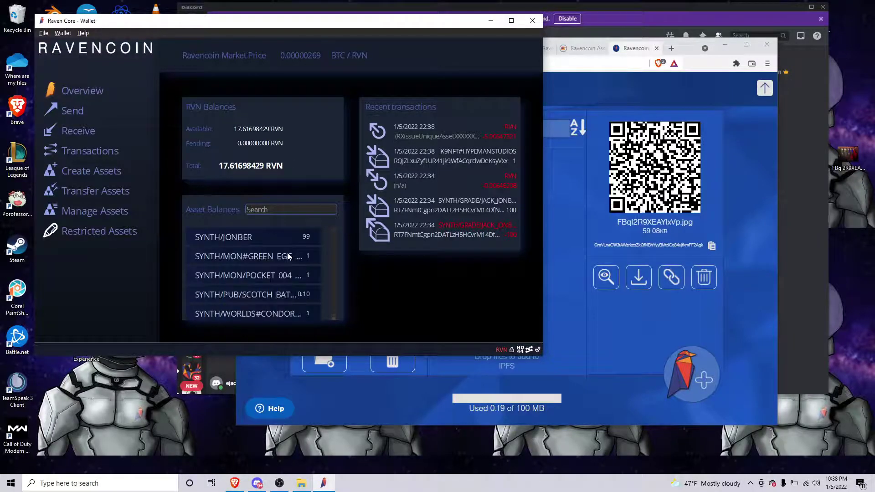
scroll(288, 257, "up", 10)
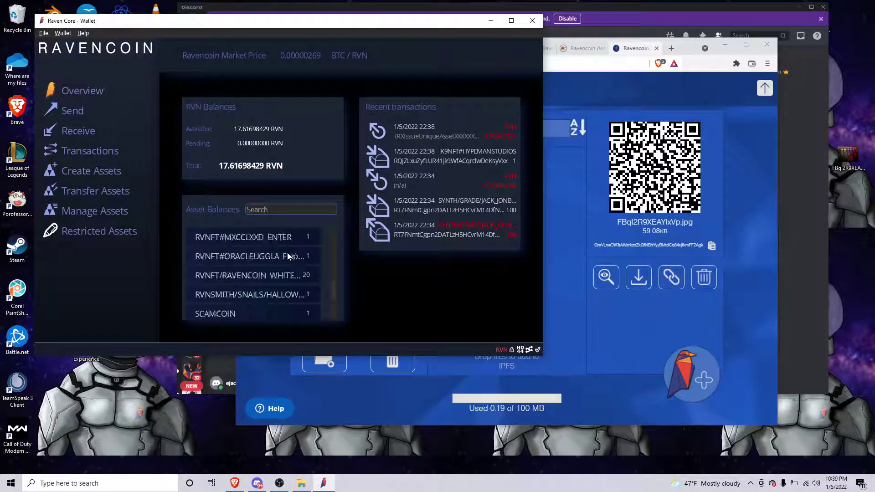
scroll(288, 256, "up", 1)
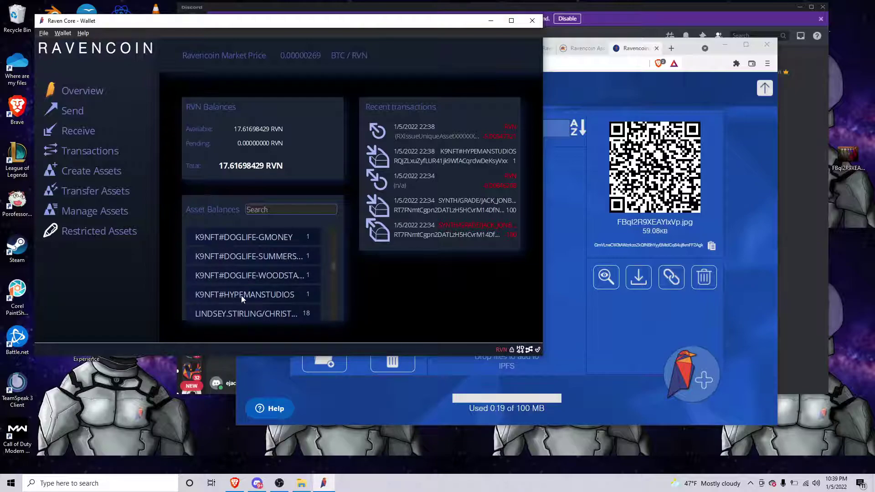
left_click(259, 295)
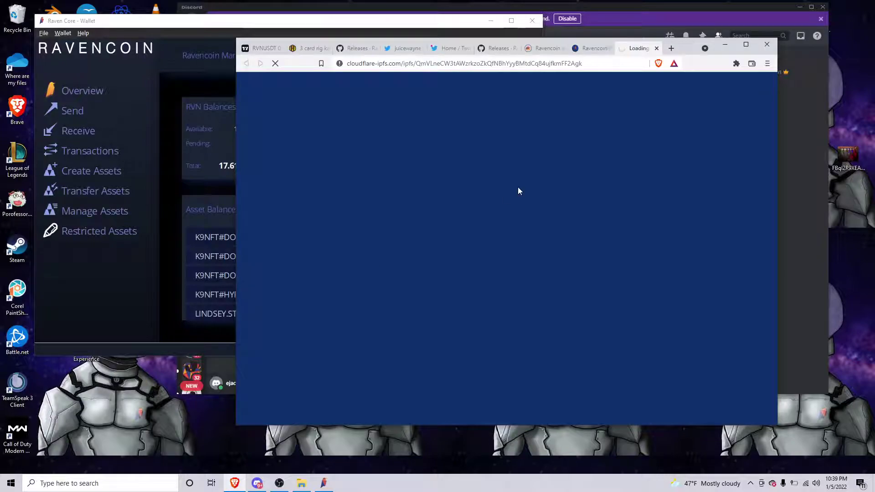
left_click(135, 268)
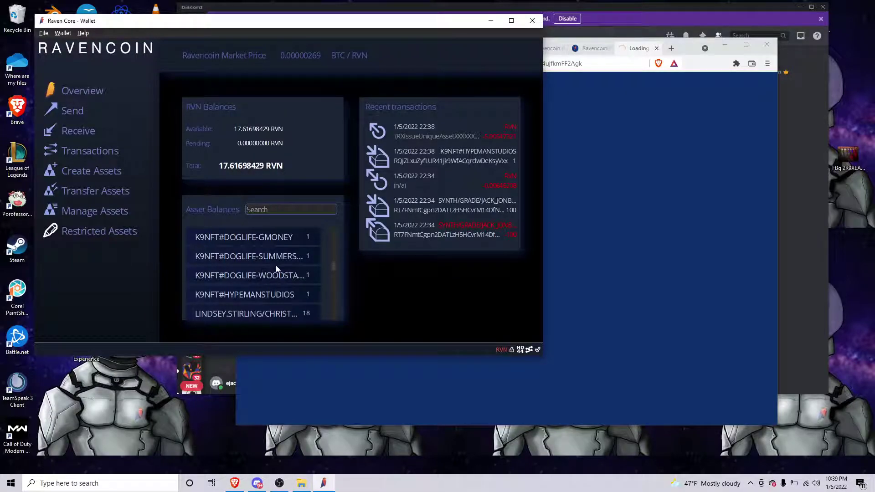
left_click(652, 273)
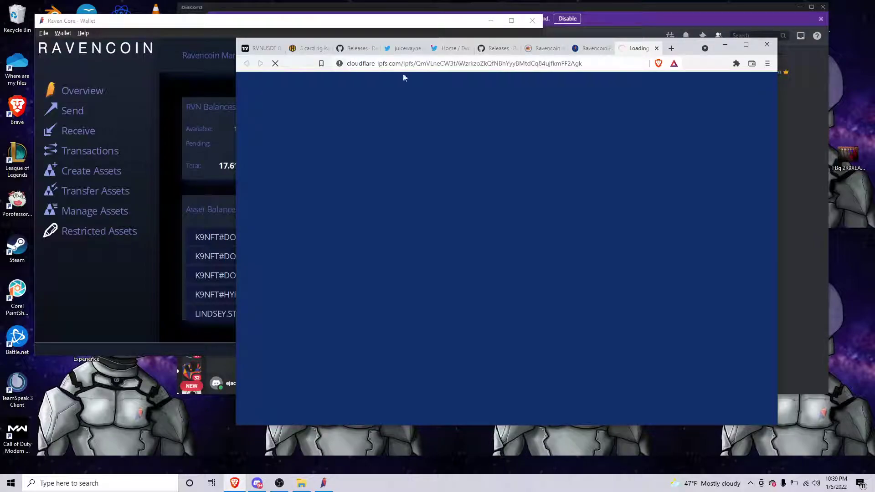
- Search 'ravencoin asset explor' and show K9NFT#HYPEMANSTUDIOS details in Ravencoin Asset Explorer
left_click(671, 48)
type("ravencoin asset explor")
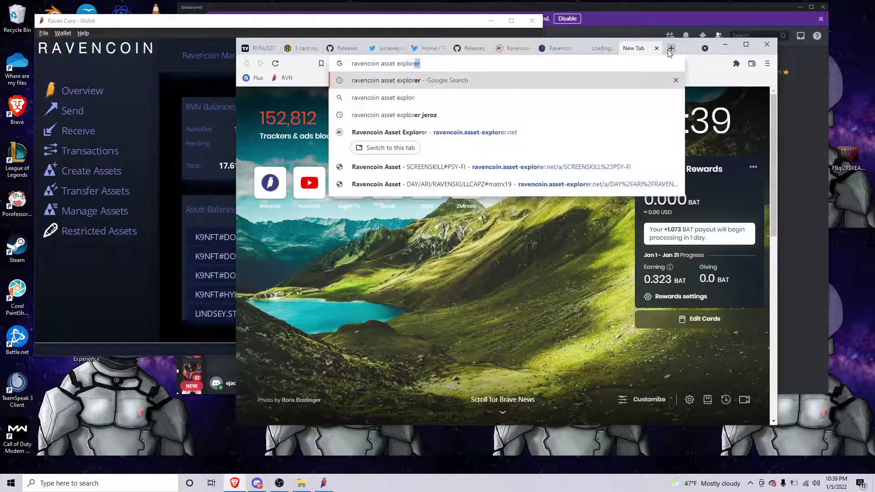
key("Return")
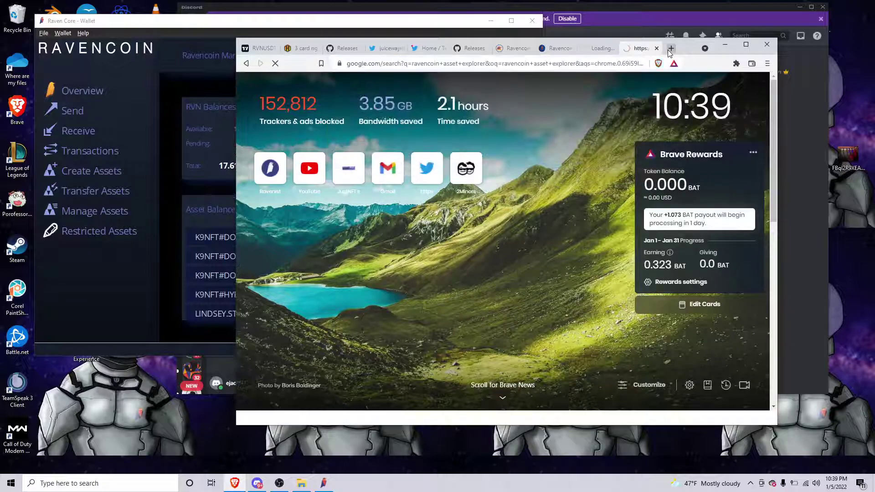
left_click(315, 174)
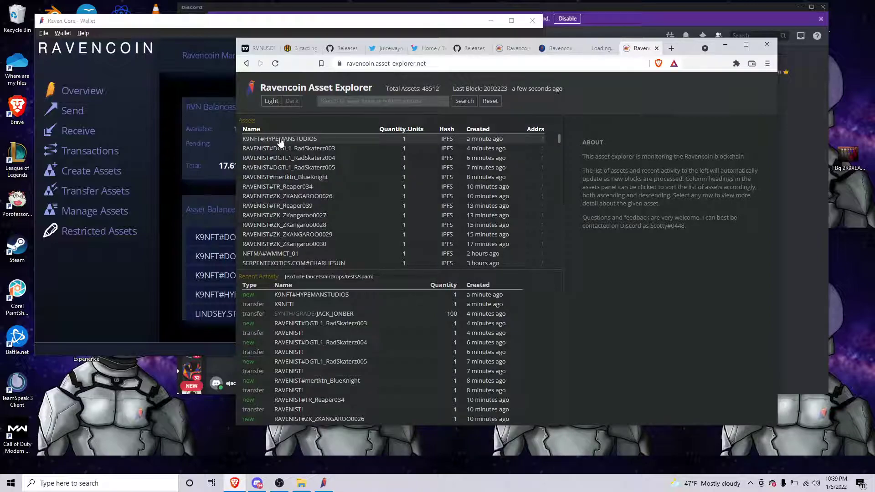
left_click(281, 141)
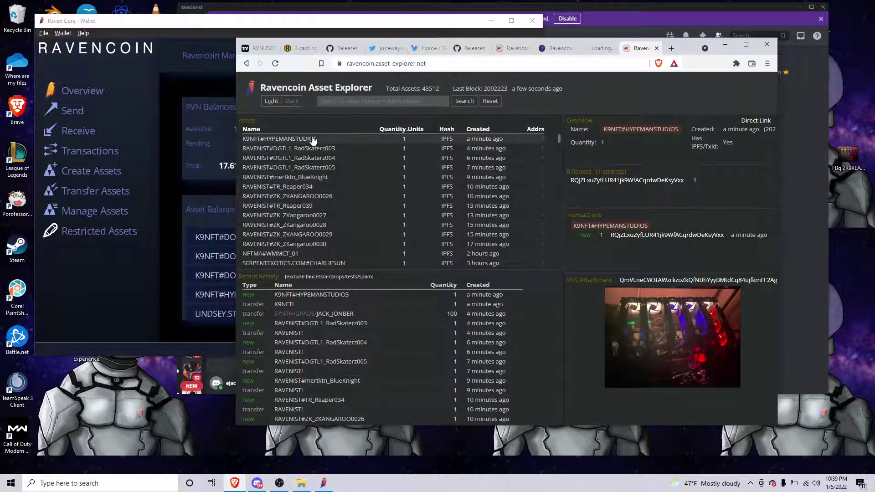
- Reopen the asset's IPFS image from the wallet, close that loading tab, and return to Raven Core
left_click(140, 266)
left_click(257, 297)
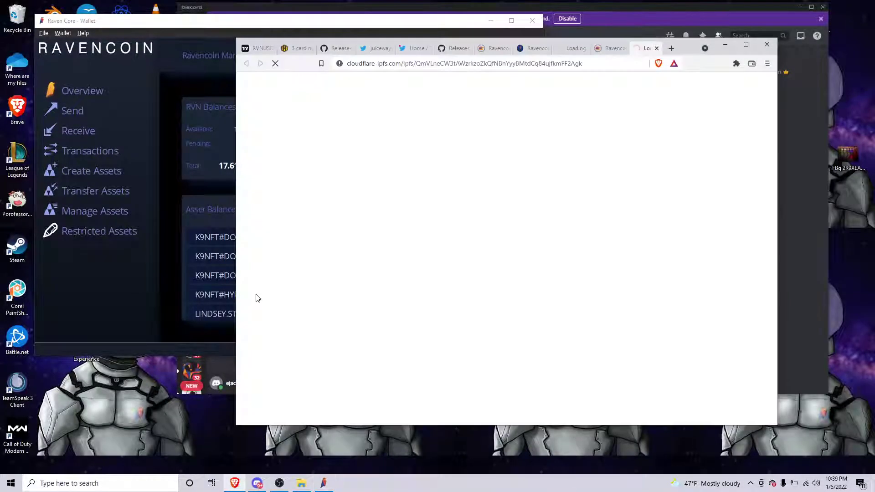
left_click(657, 49)
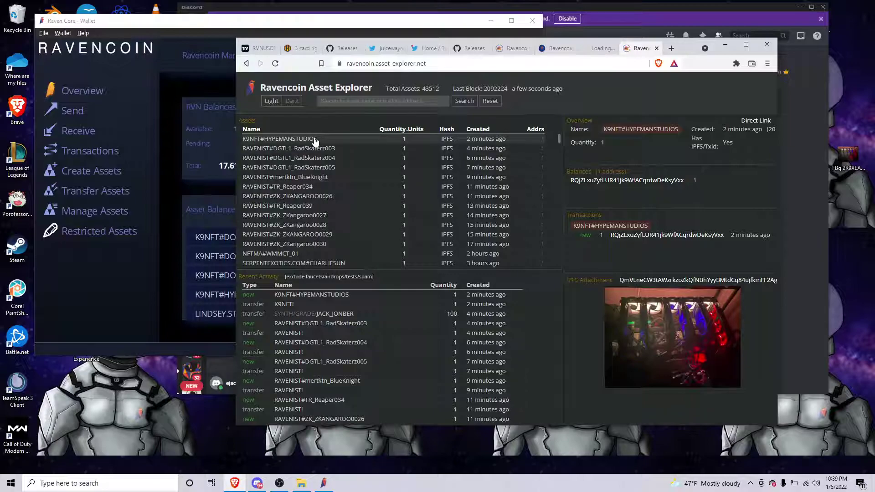
left_click(141, 266)
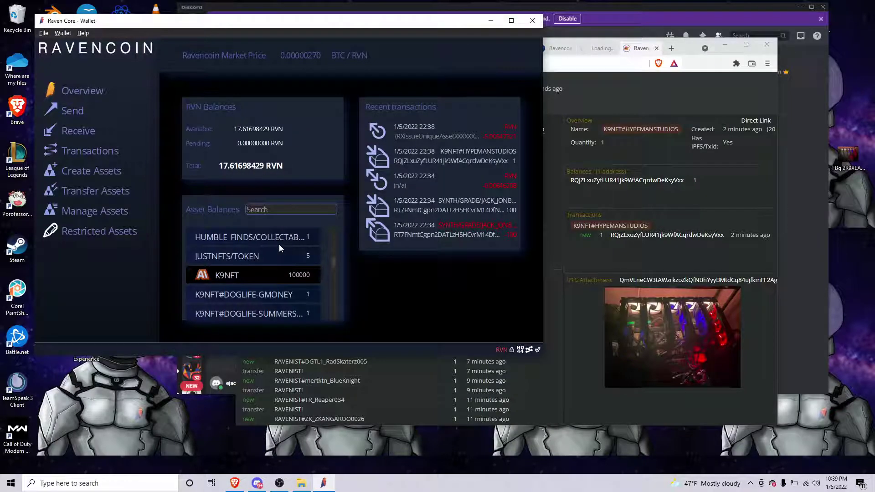
scroll(279, 245, "down", 3)
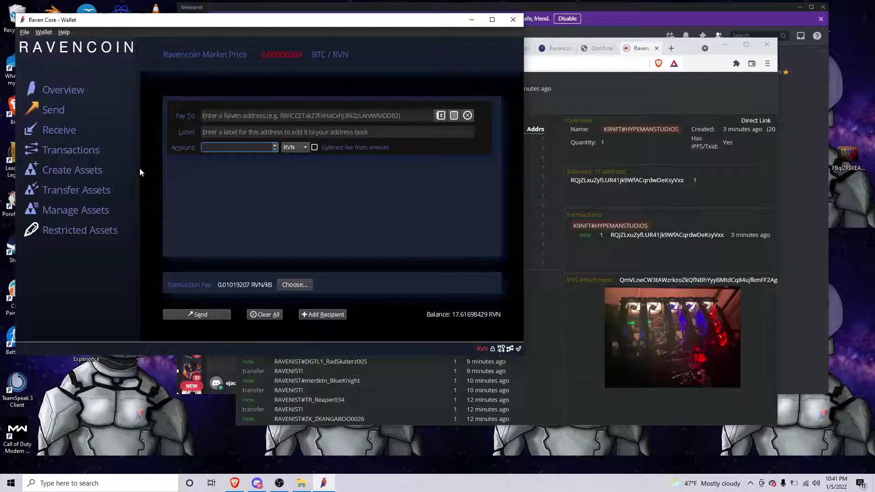
left_click(61, 90)
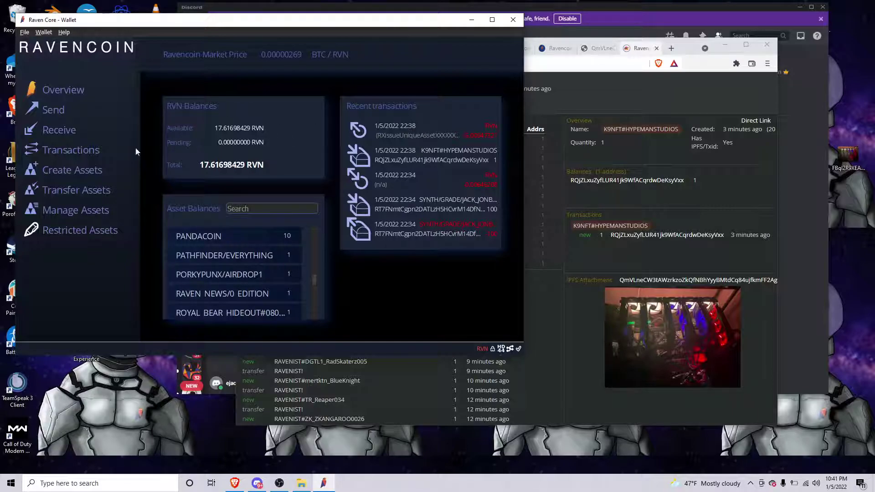
left_click(72, 170)
- Open the Asset Type dropdown on Create Assets to list every asset type with its RVN cost
left_click(270, 110)
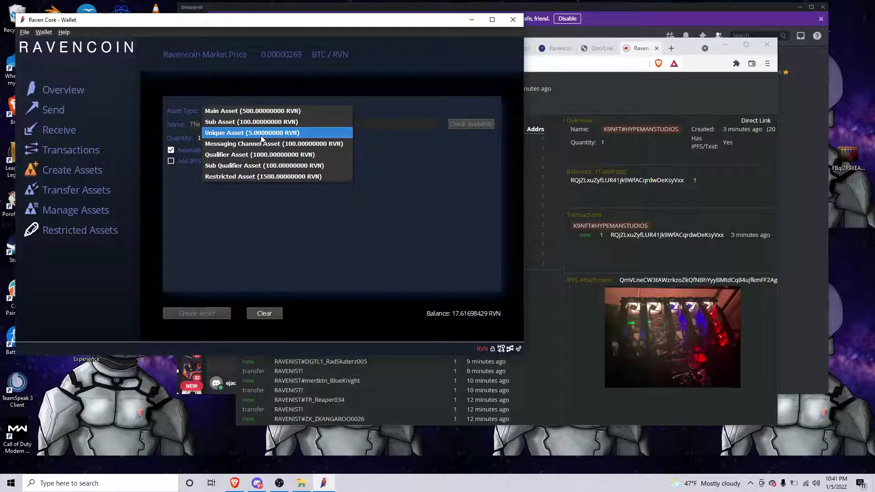
left_click(384, 102)
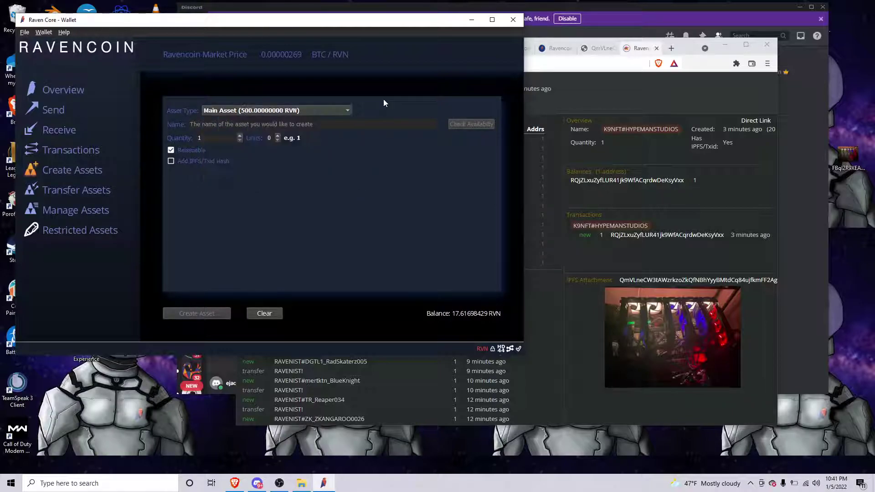
left_click(284, 113)
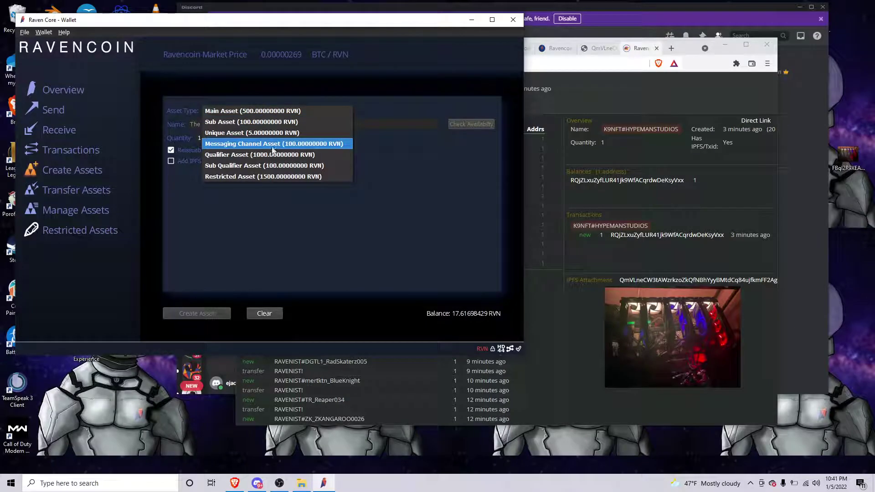